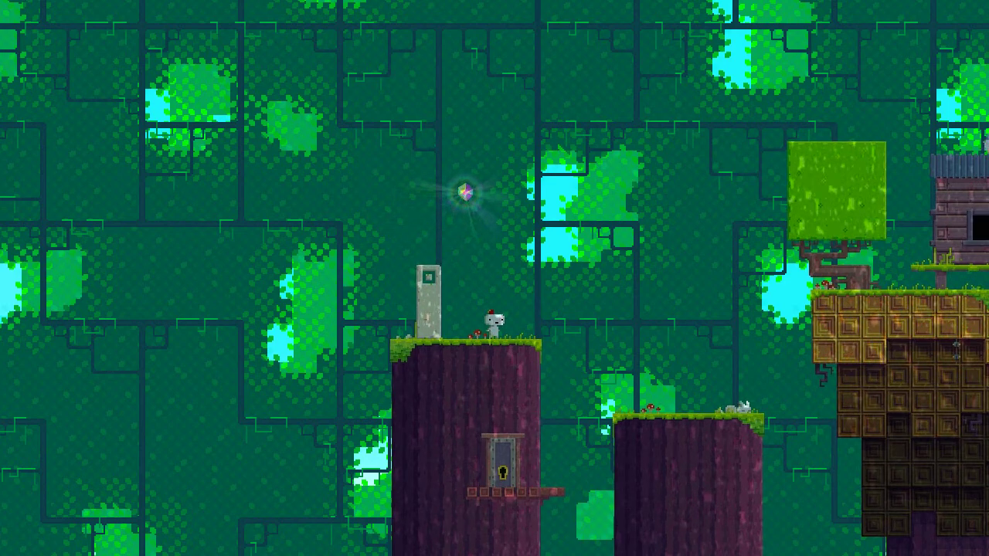
Check the world map, zooming out and panning to the large central level, then close it
key(Tab)
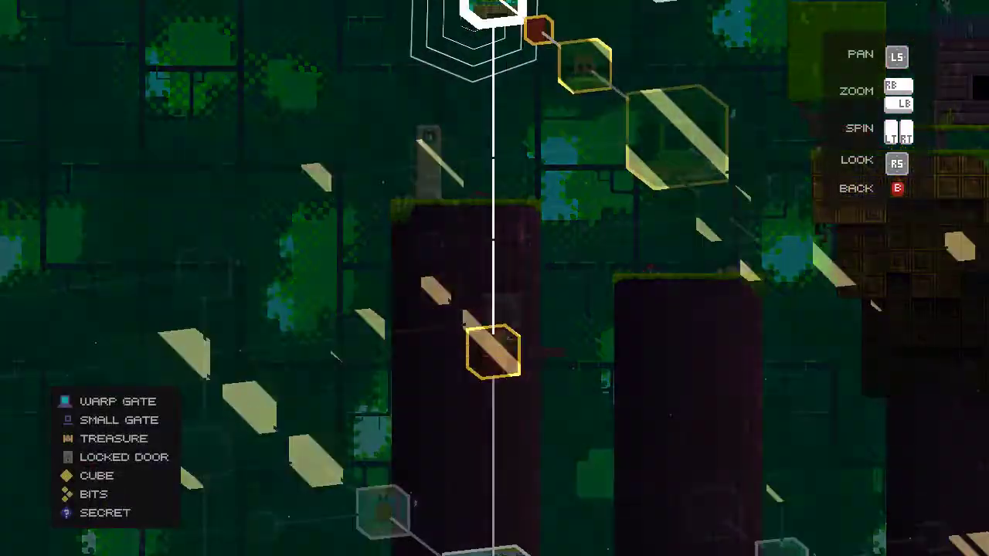
key(Up)
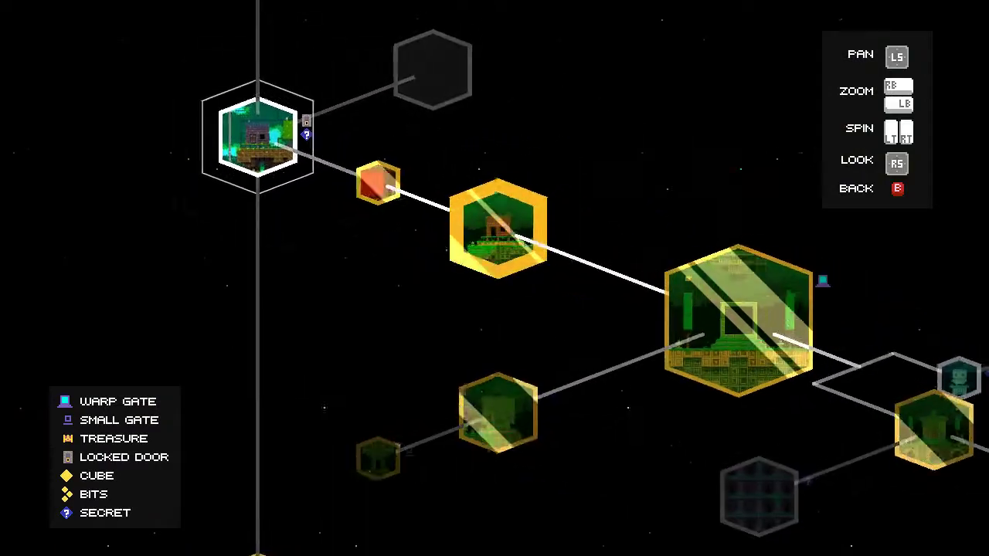
key(Right)
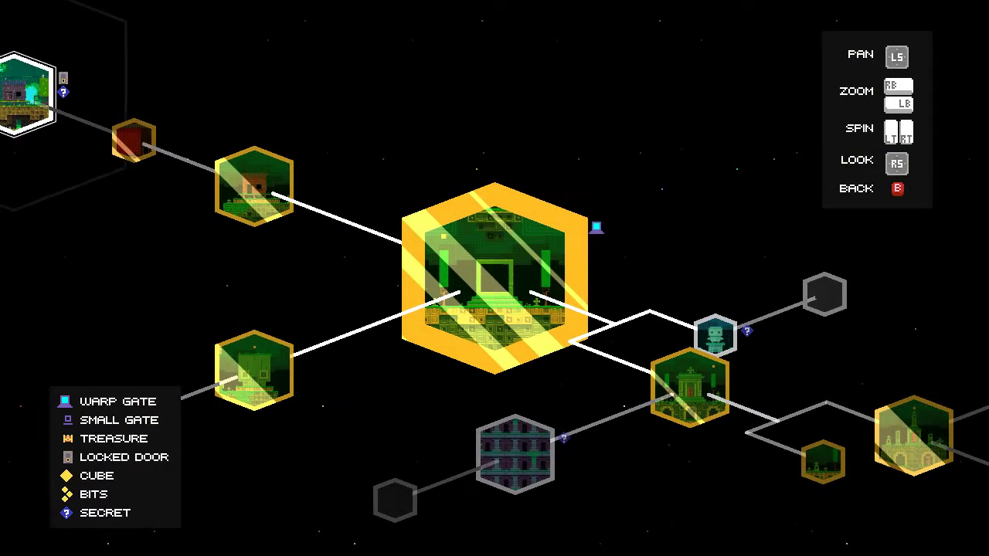
key(Left)
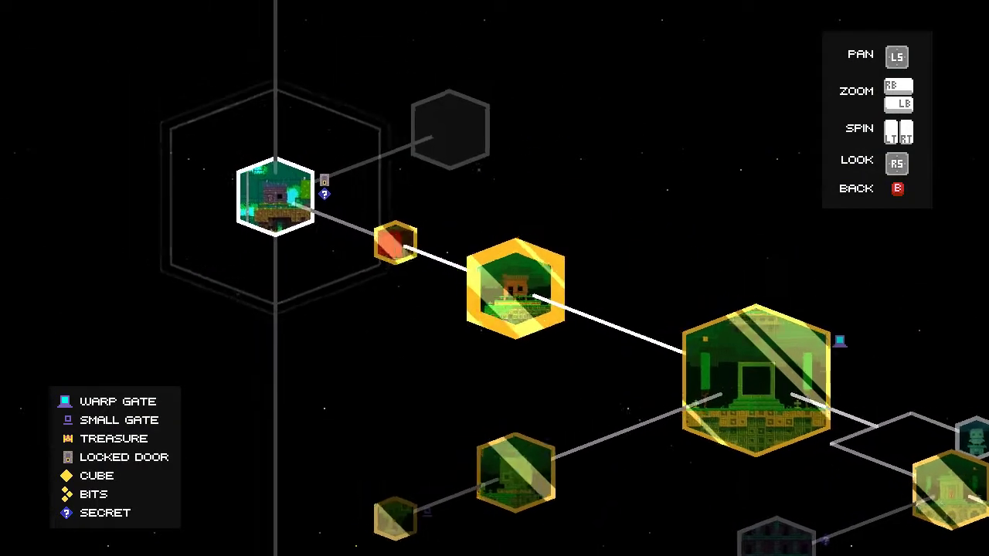
key(Escape)
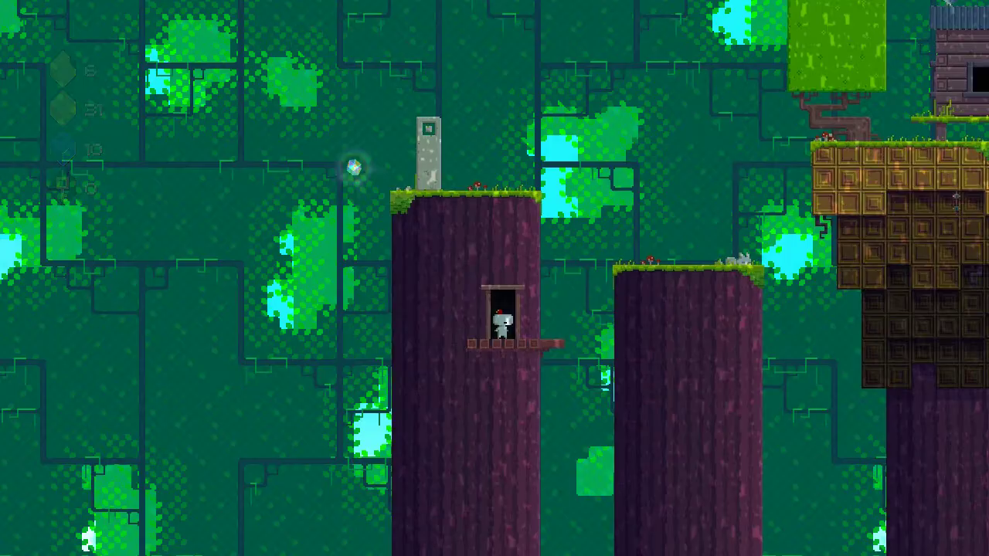
Enter the trunk door, glance at the world map, and climb the vines to the top
key(Up)
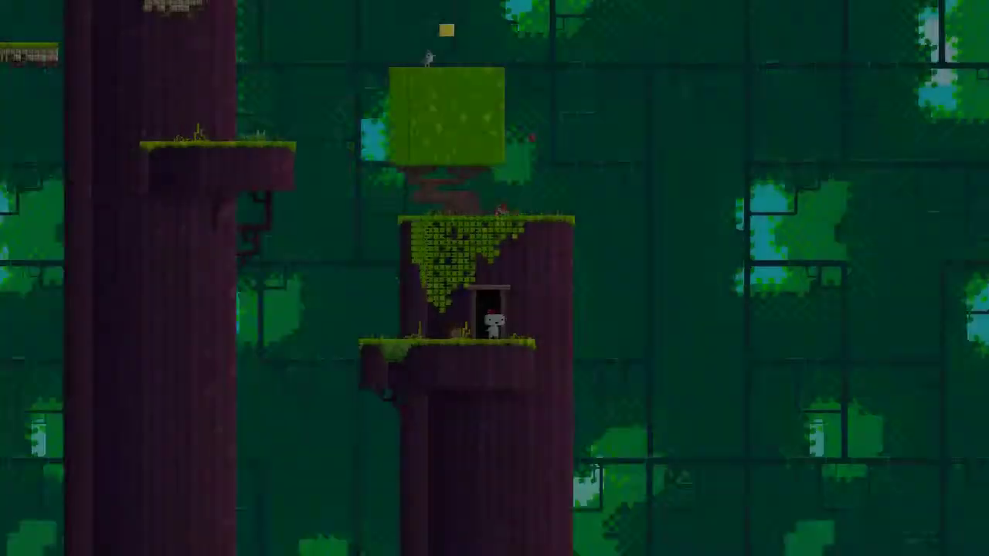
key(Tab)
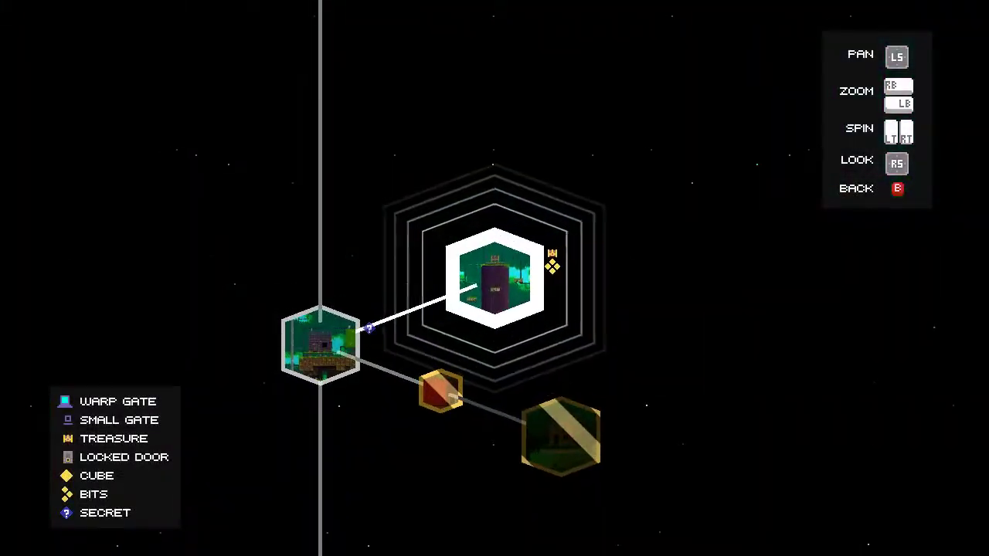
key(Escape)
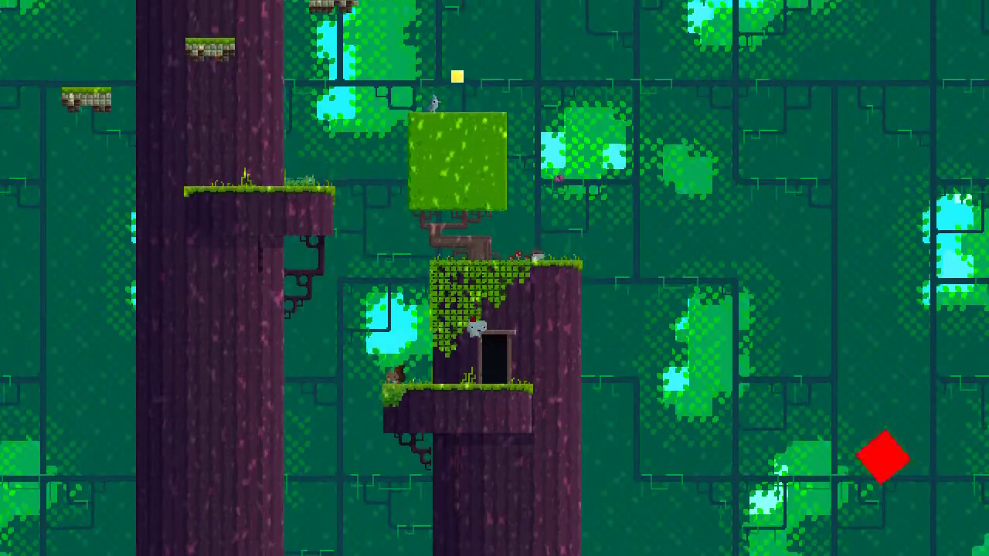
key(Up)
Rotate and jump across onto the big tree's ledges, then check the world map
key(a)
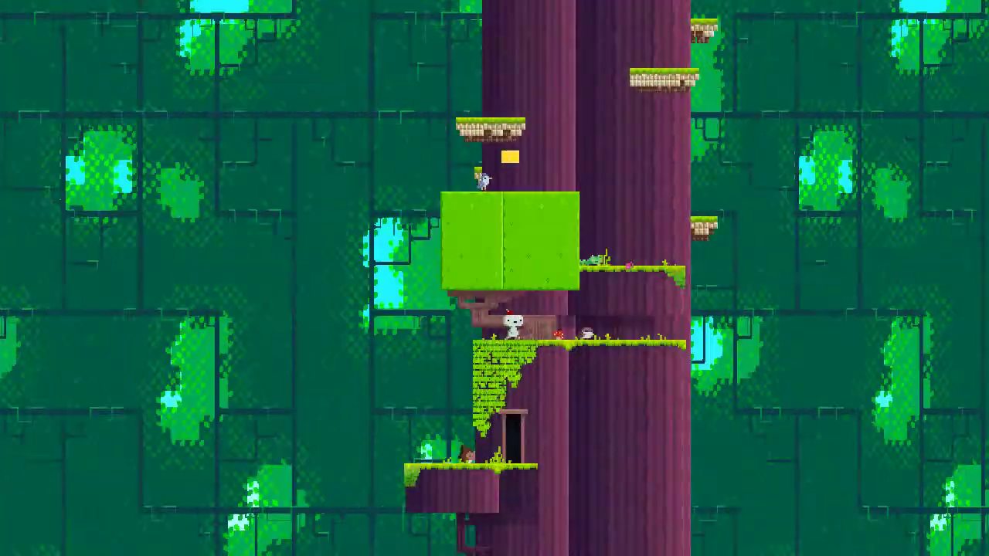
key(Right)
key(space)
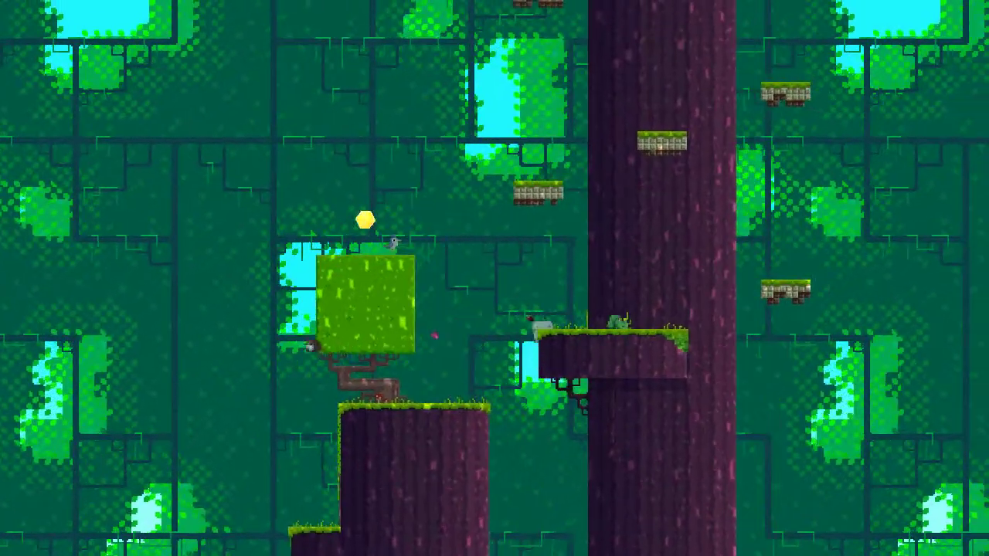
key(d)
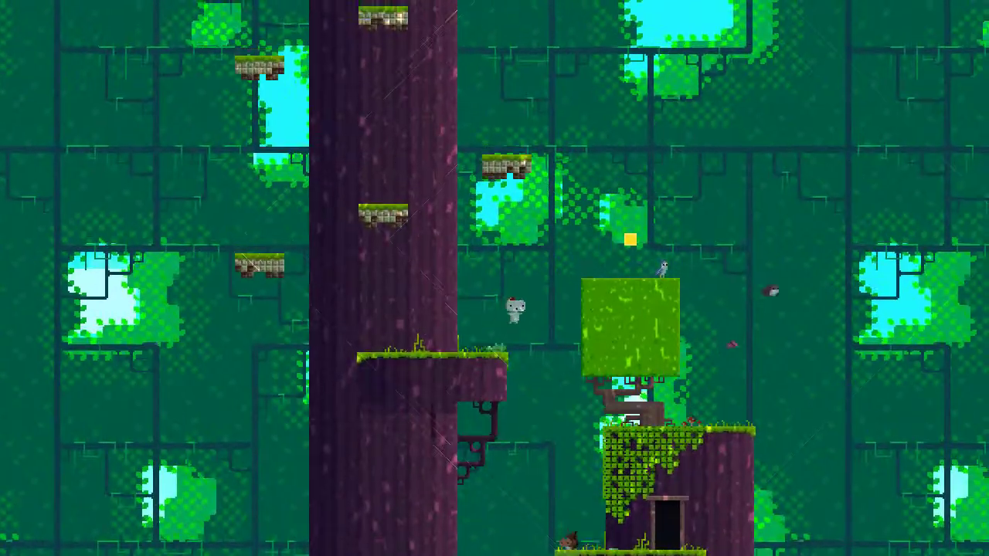
key(space)
key(Left)
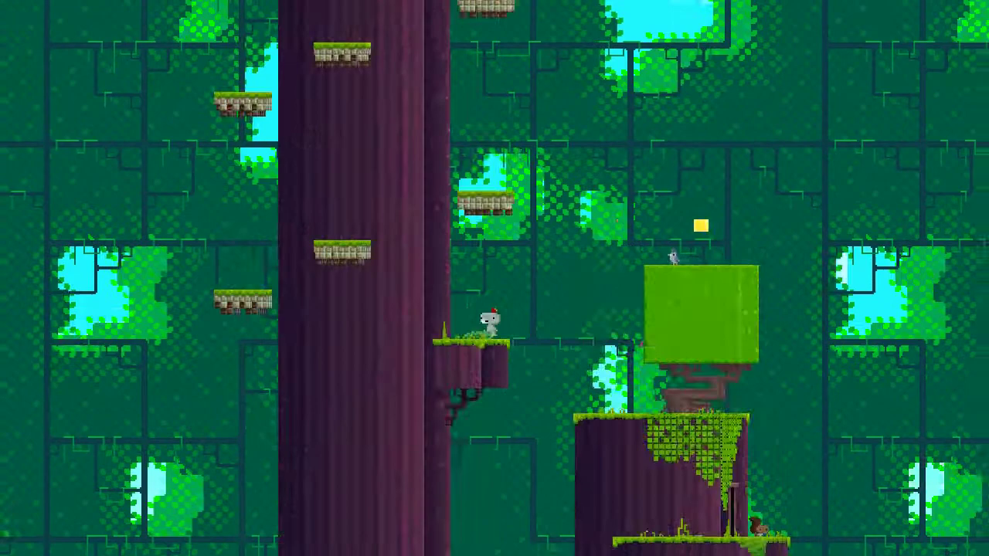
key(d)
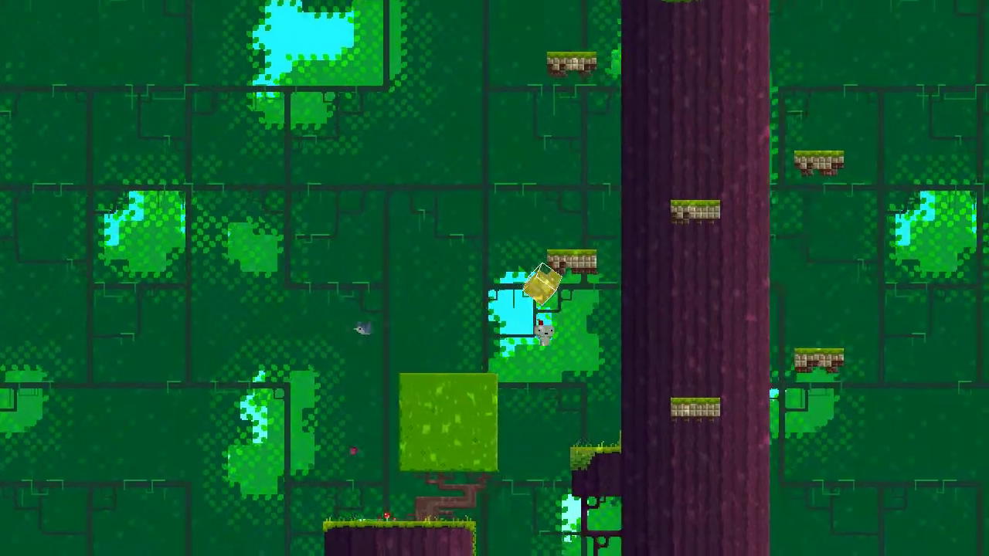
key(Tab)
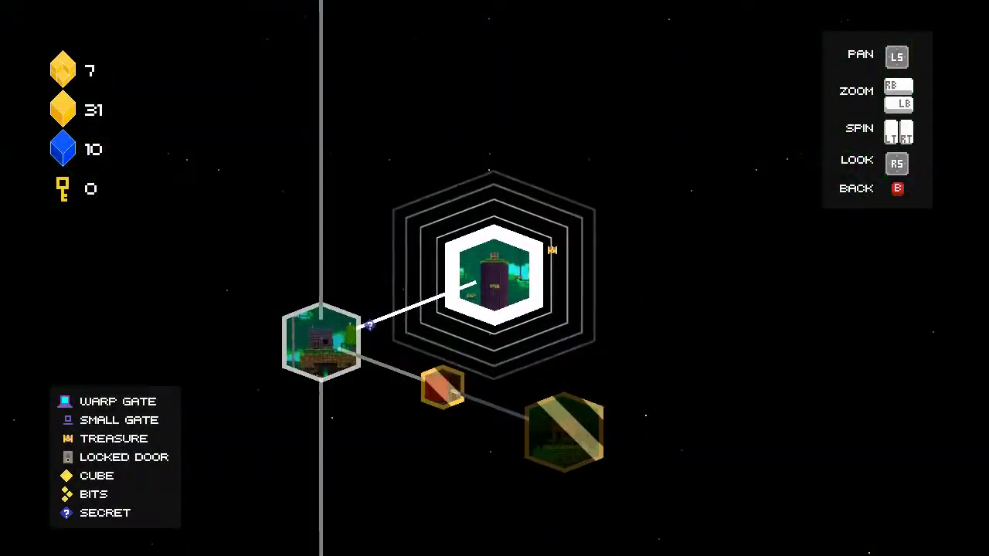
key(Escape)
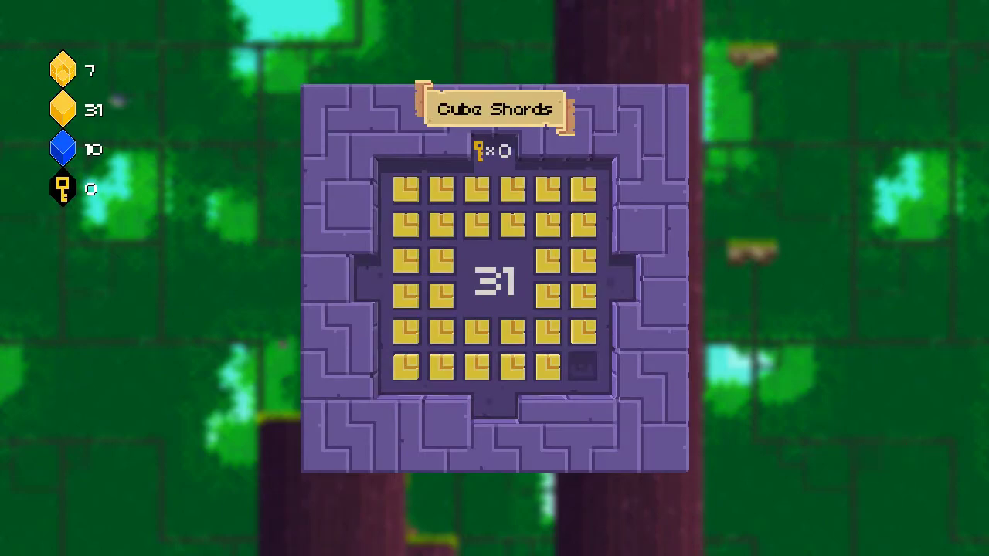
Step onto the platform beside the trunk and rotate the world around it four times
key(Right)
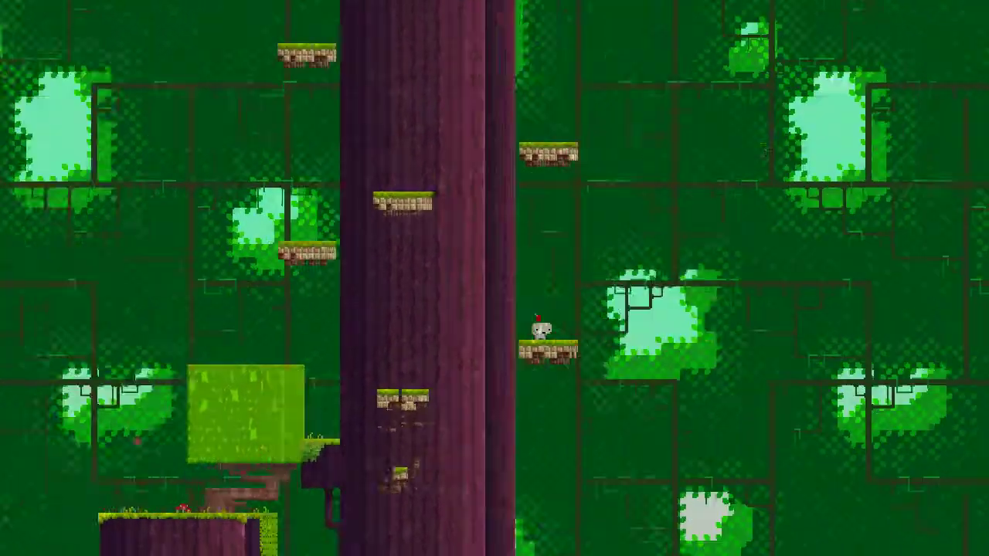
key(a)
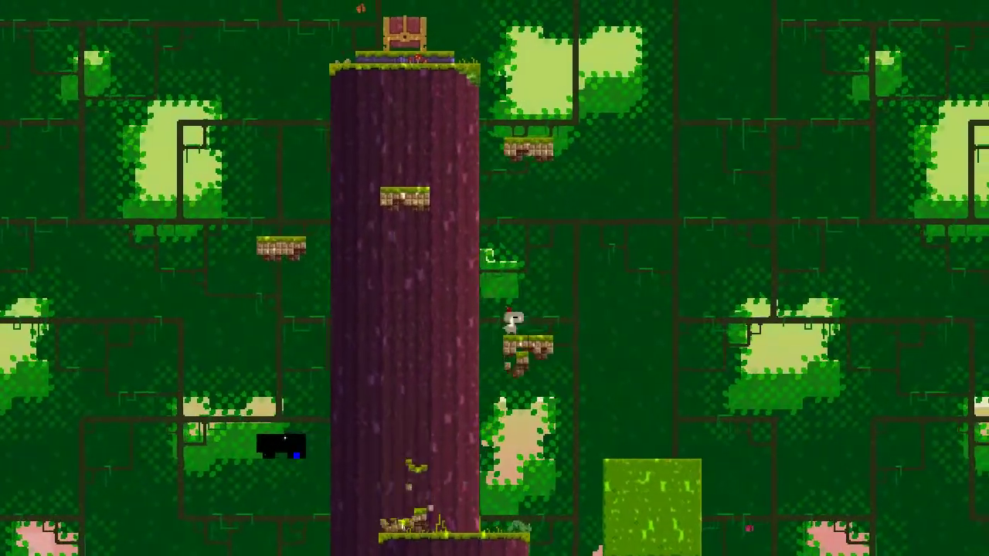
key(a)
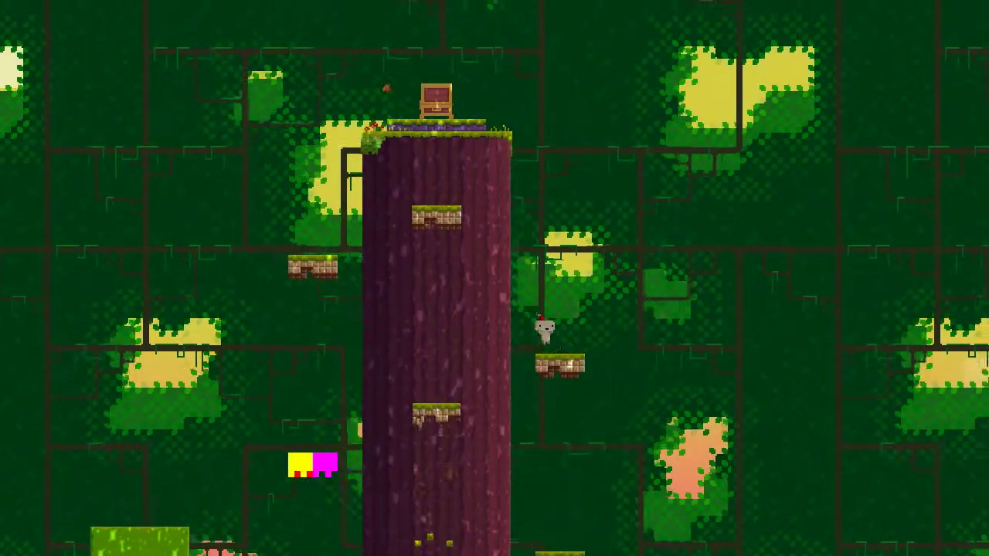
key(a)
key(a)
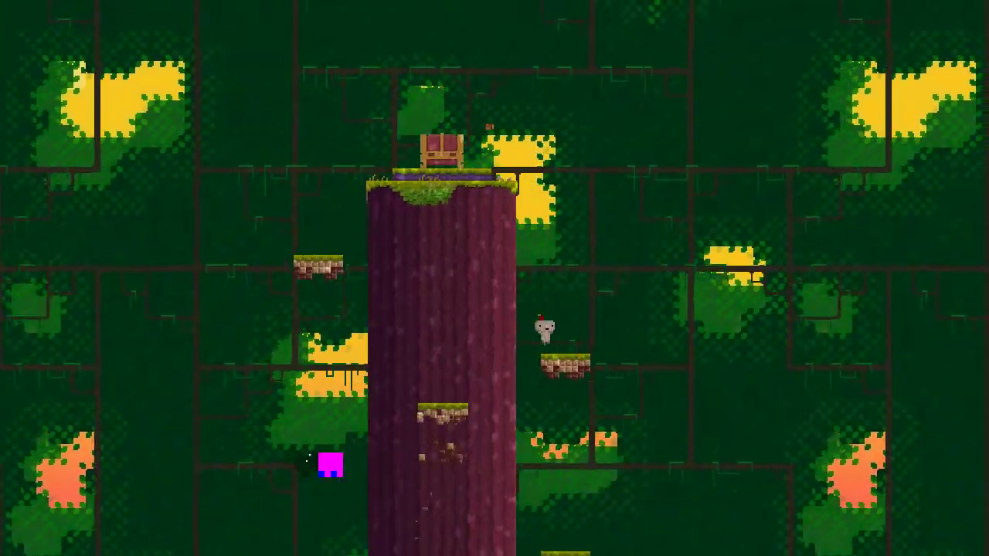
key(a)
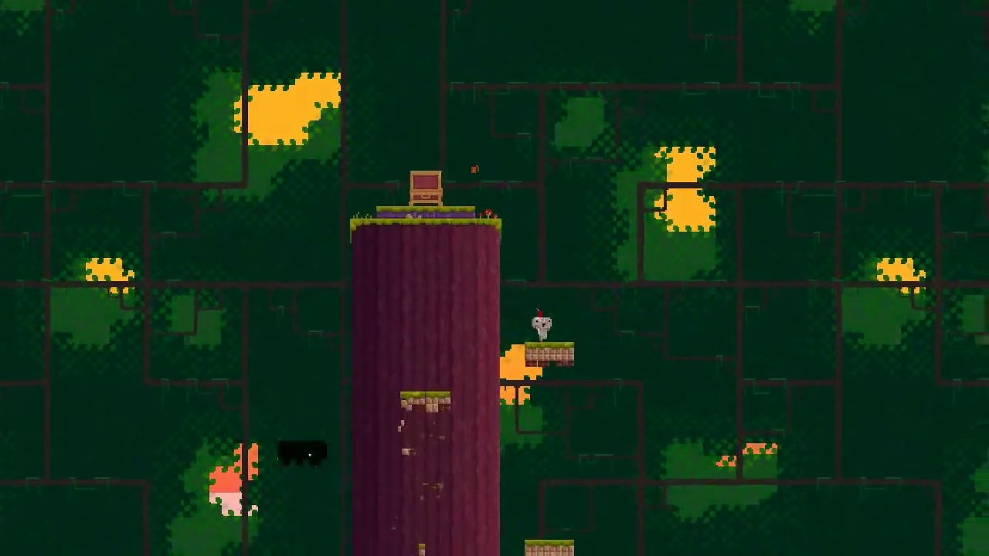
Climb to the chest atop the trunk, open it, and turn the inventory to Maps
key(Right)
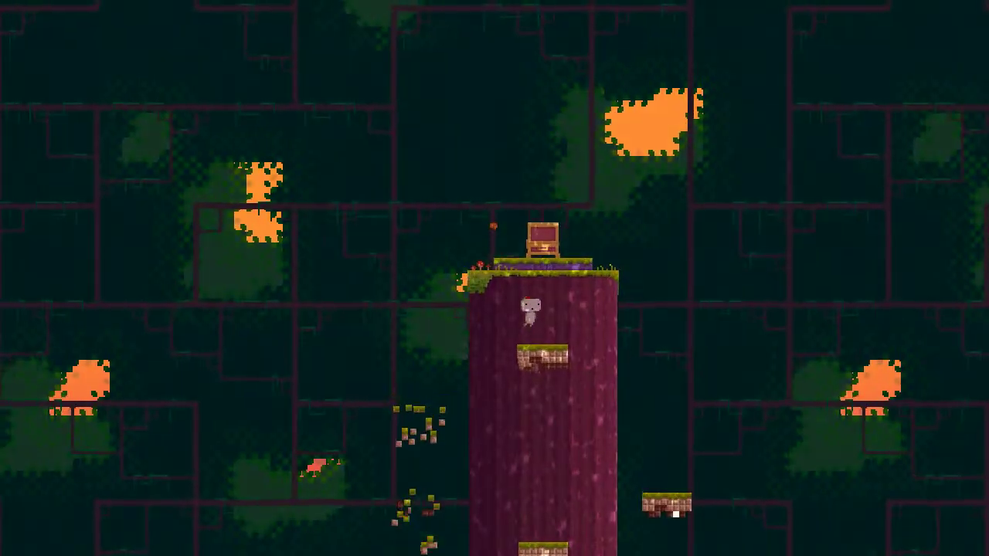
key(Up)
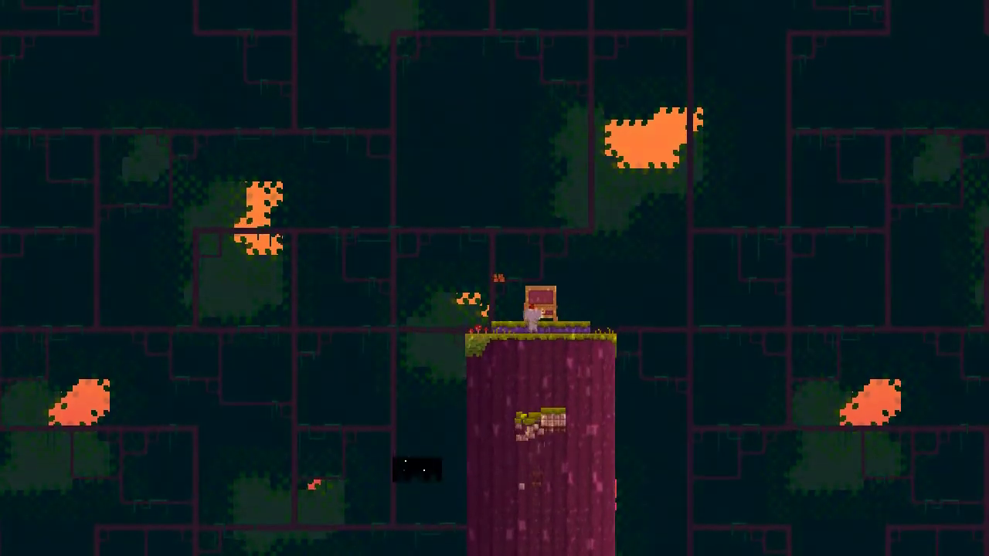
key(a)
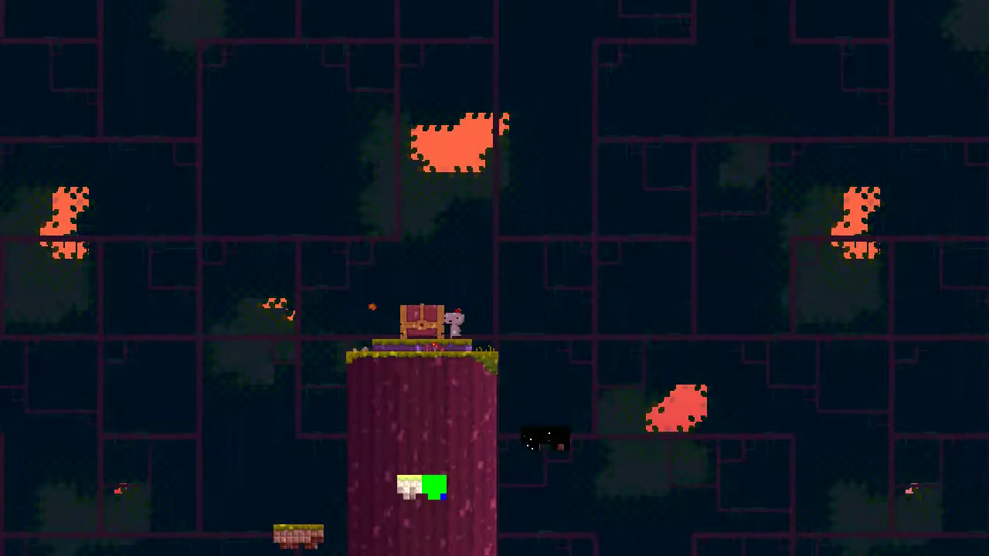
key(d)
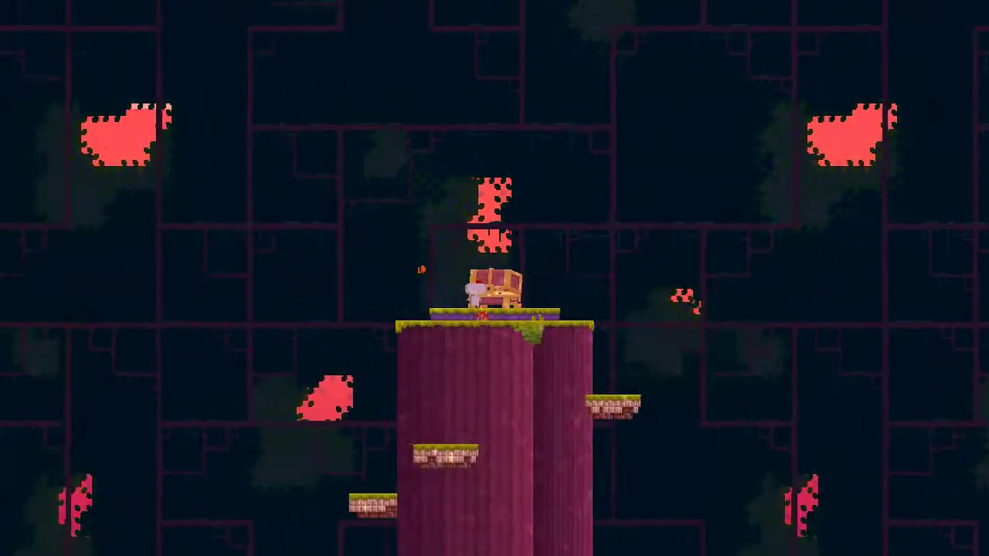
key(d)
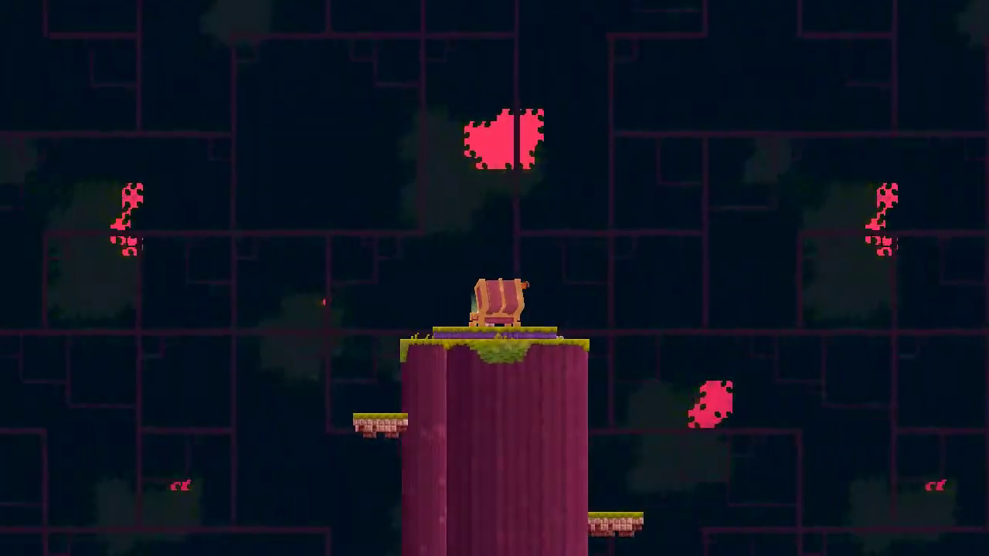
key(Return)
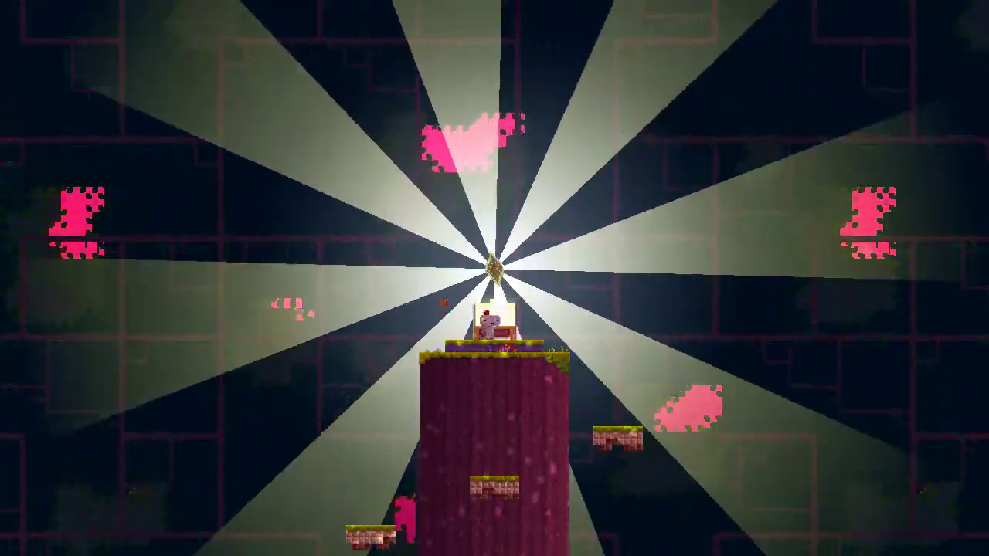
key(d)
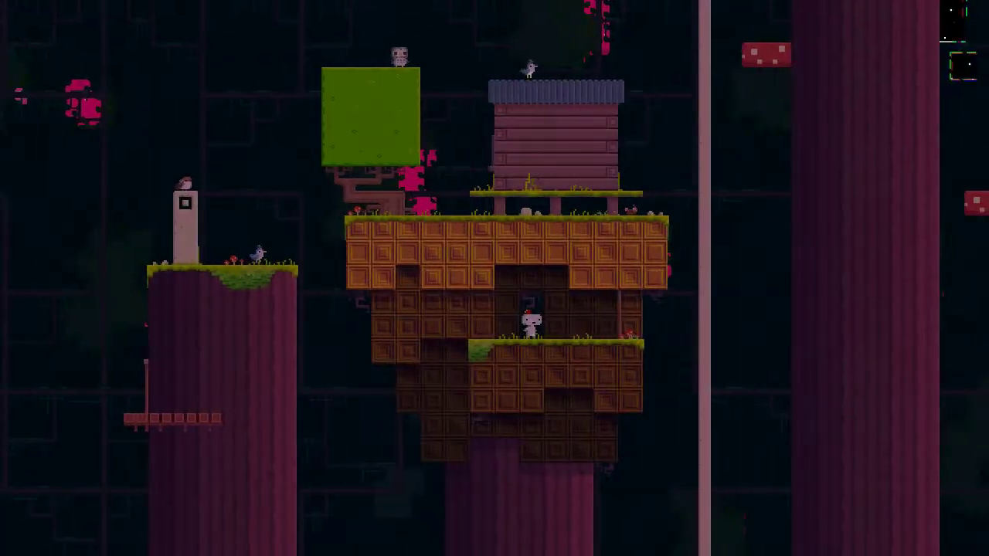
key(Tab)
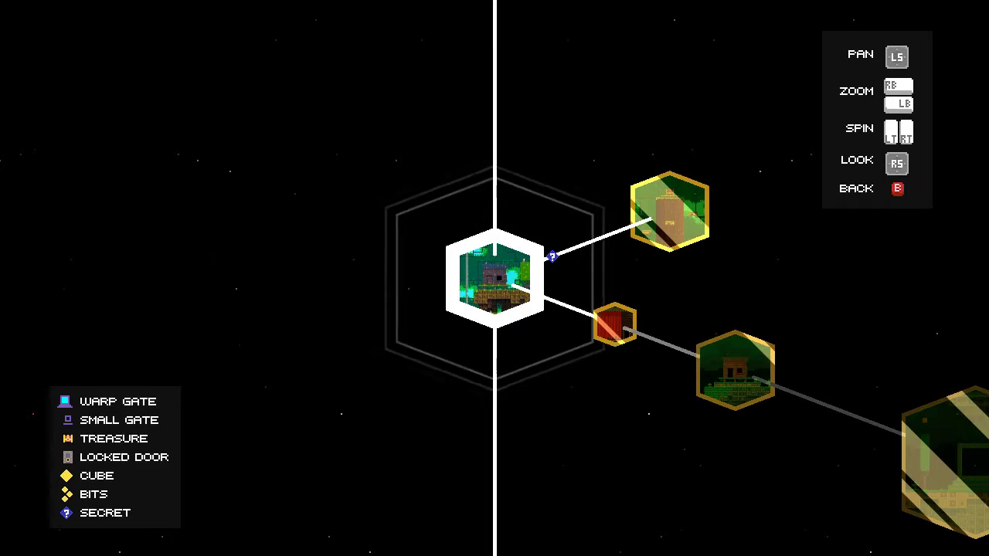
scroll(494, 278, down, 5)
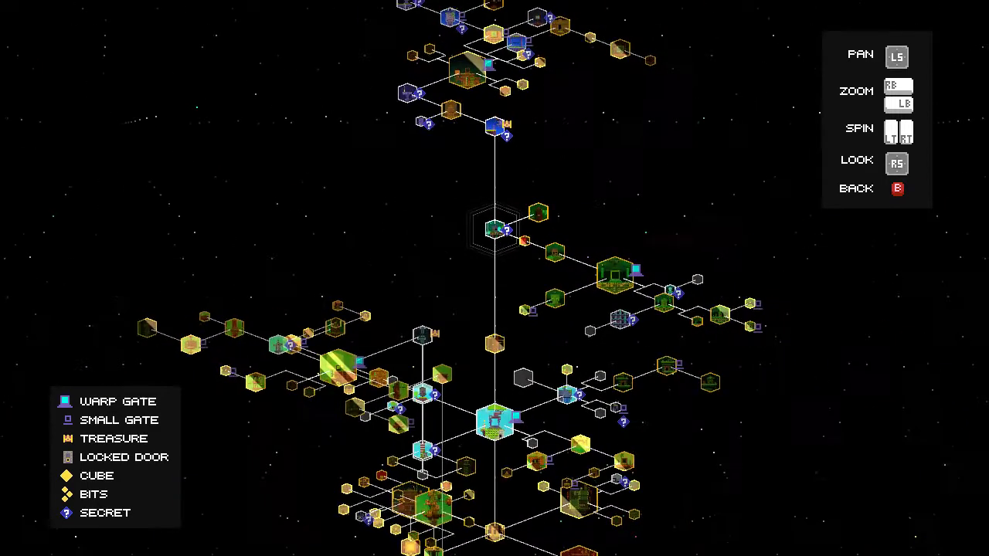
scroll(494, 278, up, 5)
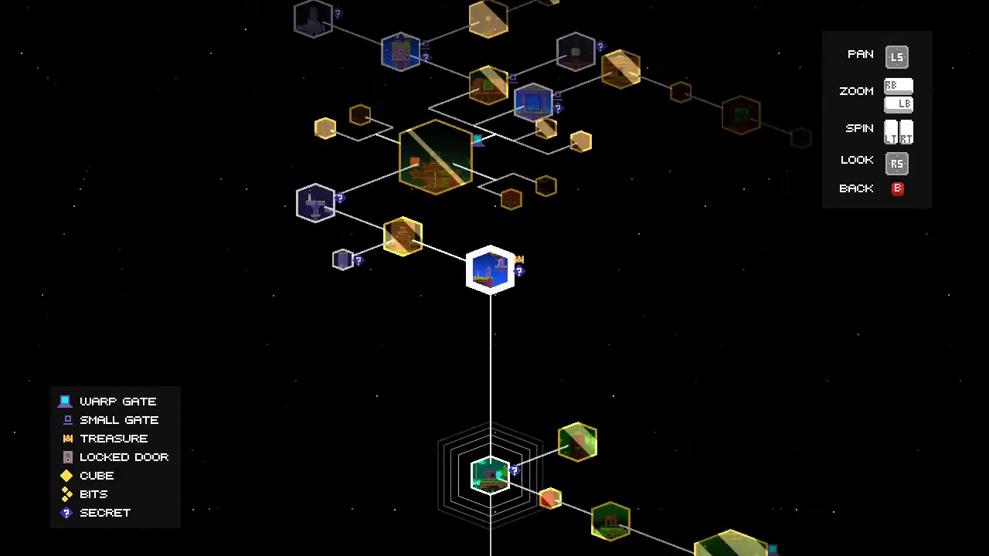
scroll(494, 278, up, 5)
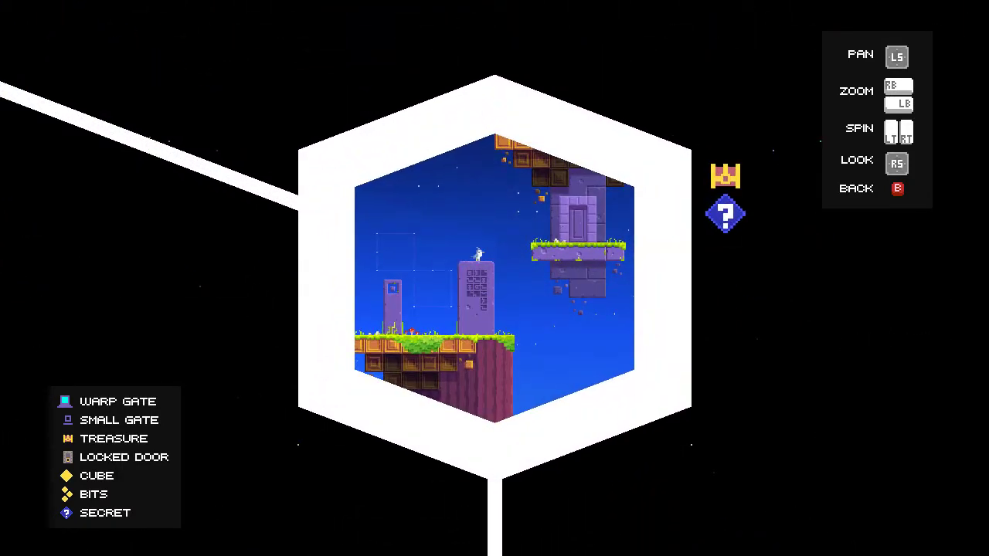
scroll(494, 278, down, 5)
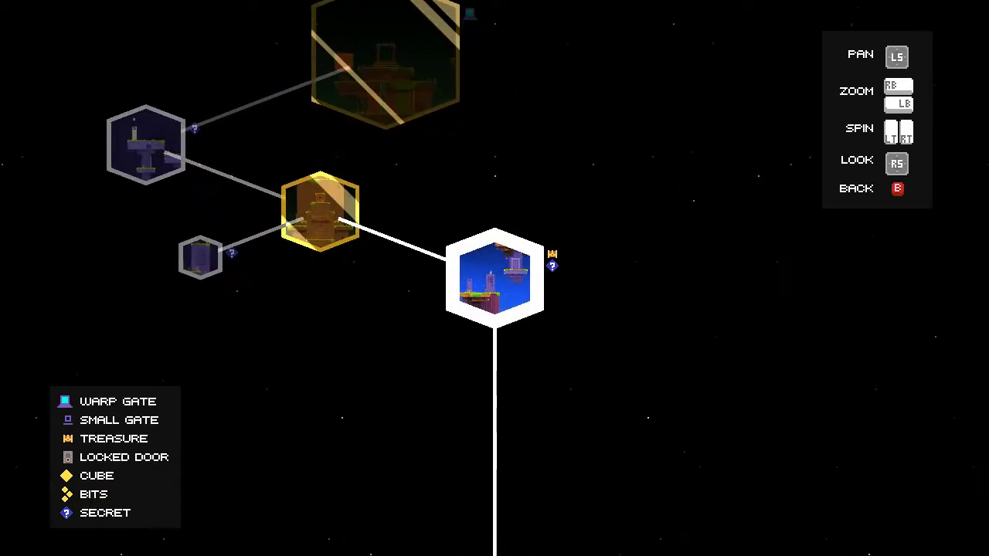
Close the map, collect the cube bit, and rotate the platforms around the wooden ledge
key(Escape)
key(d)
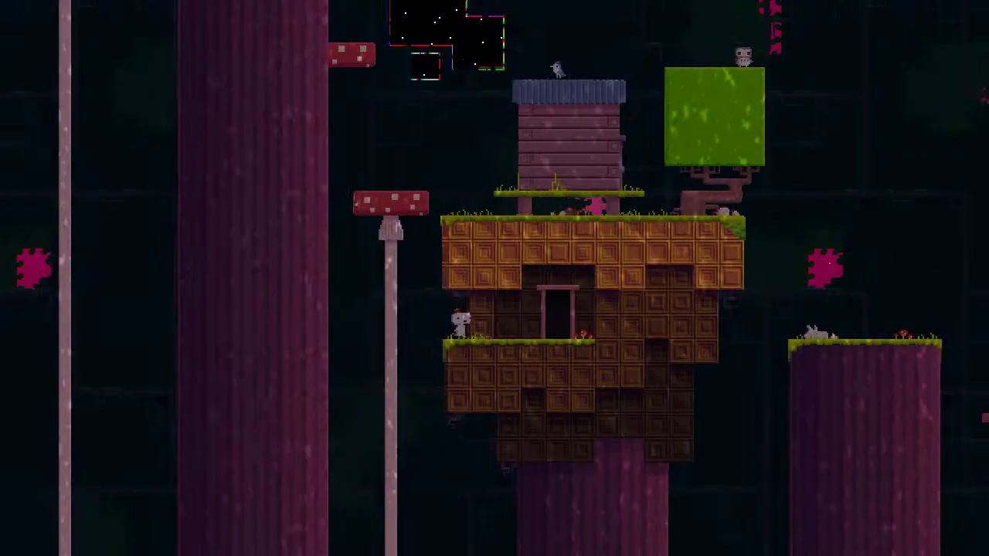
key(d)
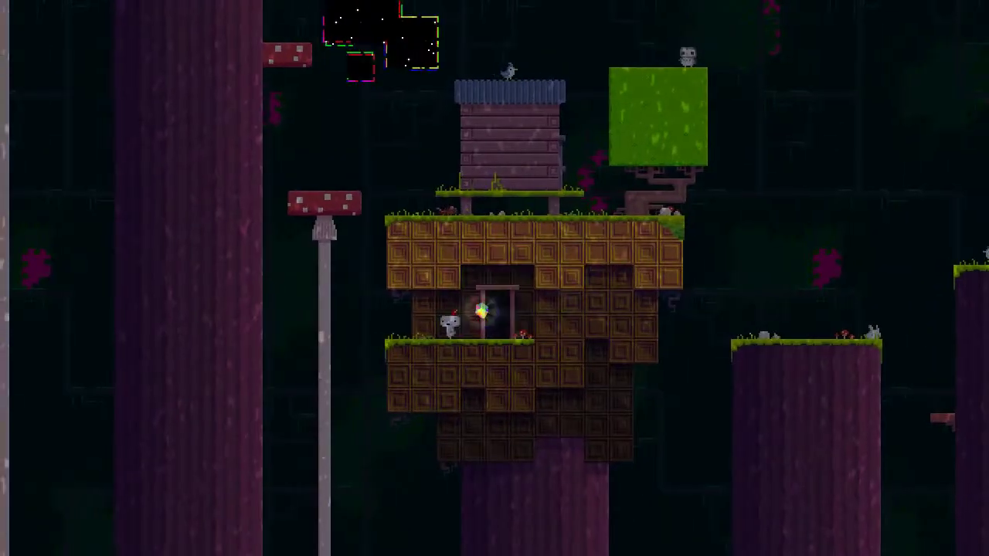
key(d)
key(d)
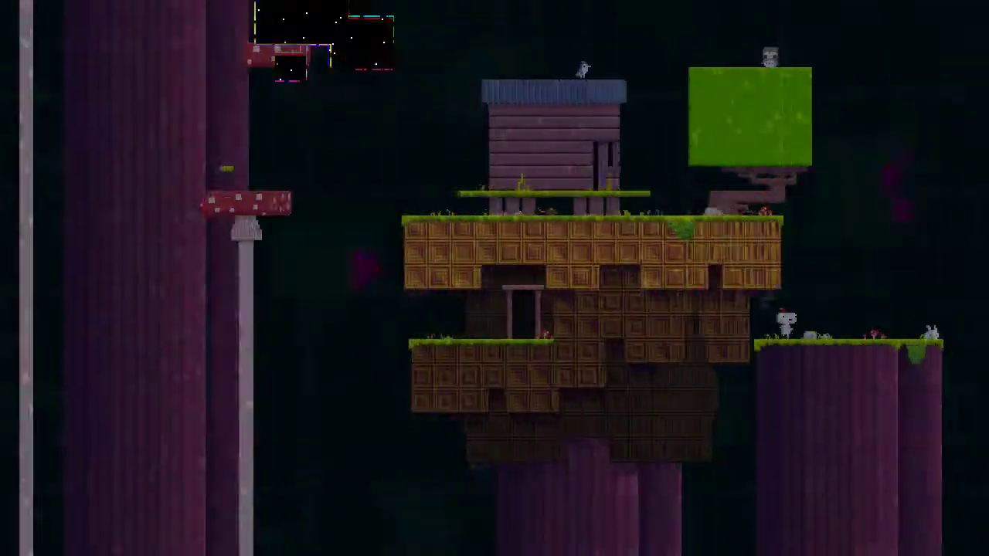
key(d)
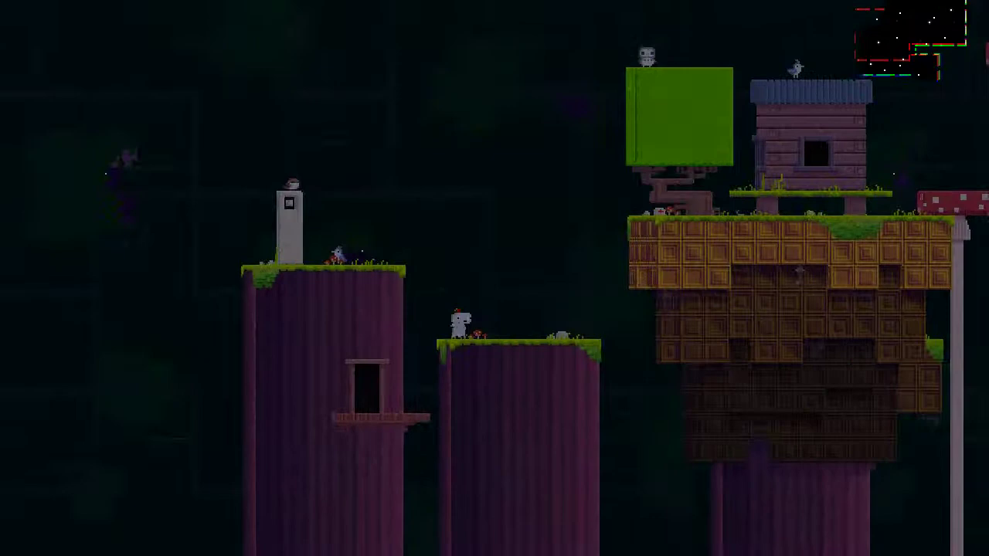
key(d)
key(d)
key(d)
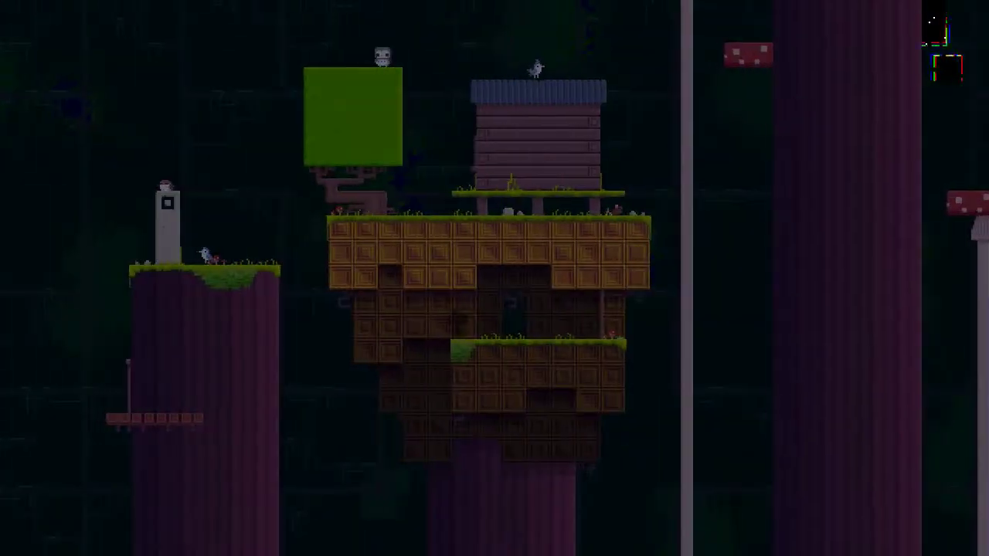
key(d)
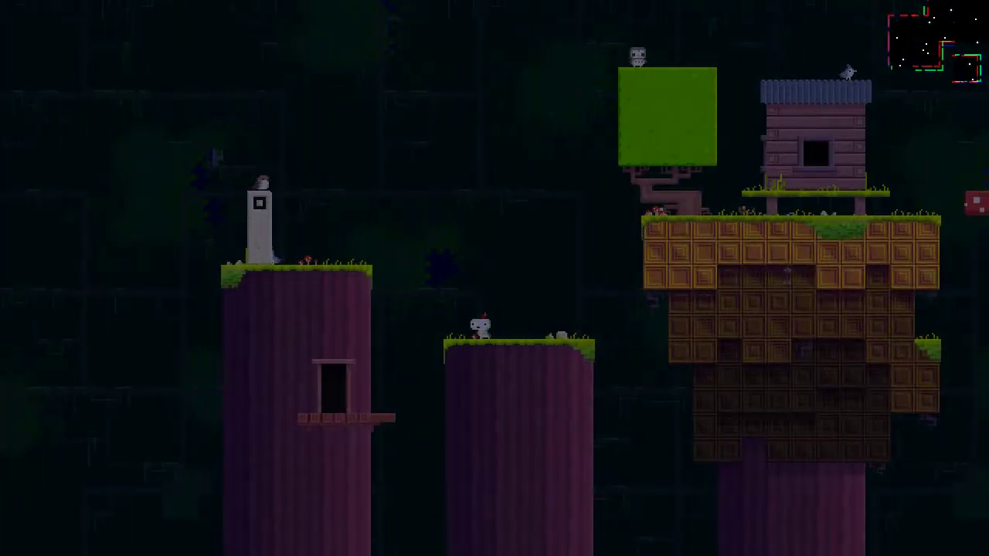
Jump to the left pillar and cross the brick-house ledge toward the tall trunk
key(Left)
key(space)
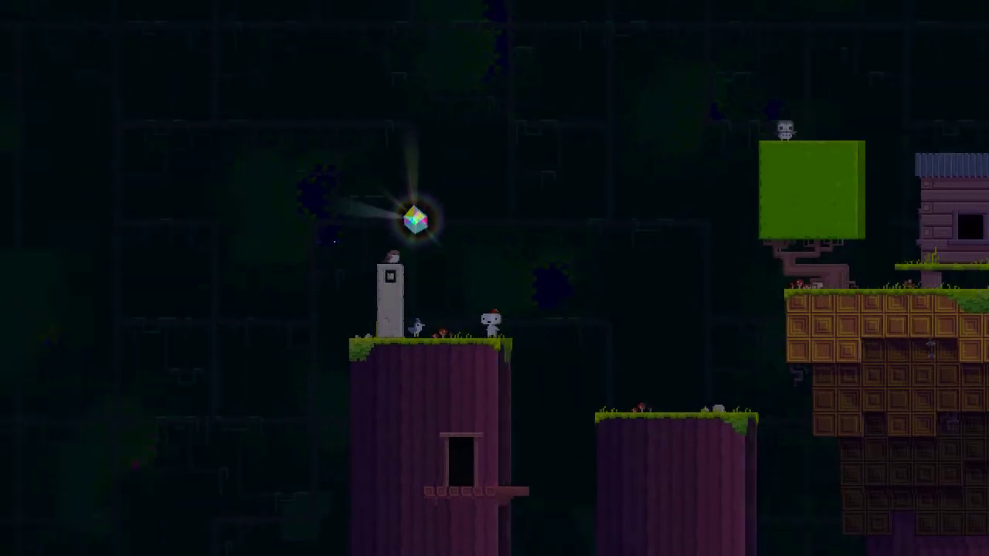
key(d)
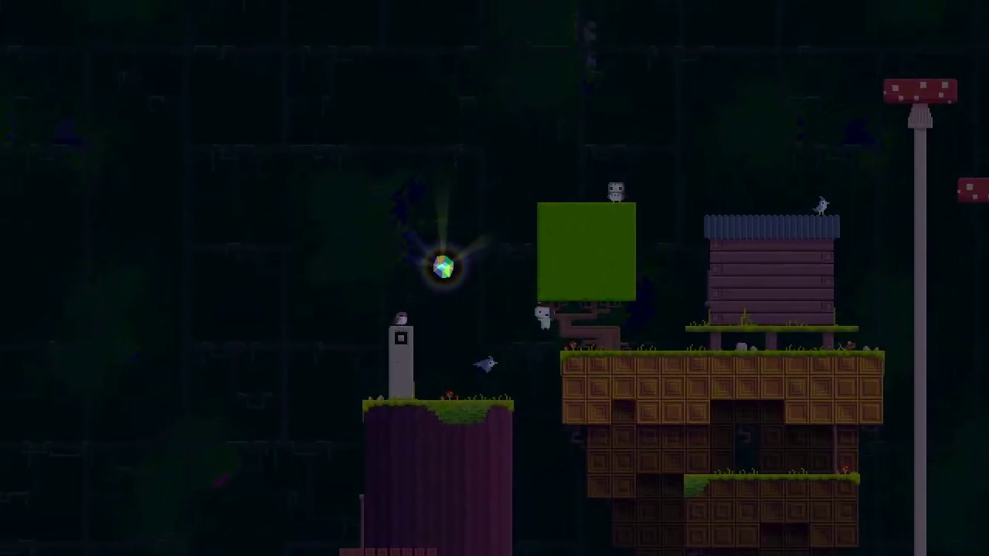
key(Right)
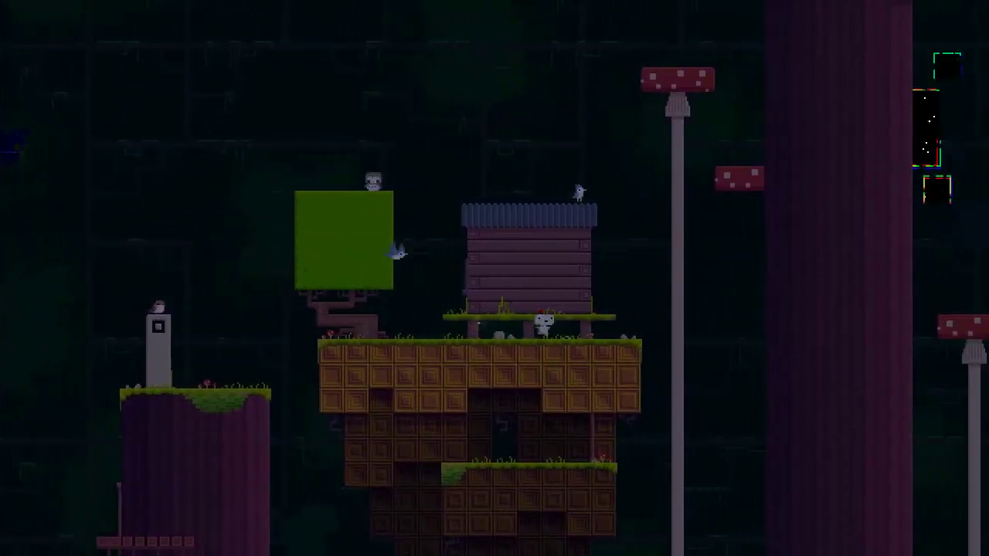
key(a)
key(space)
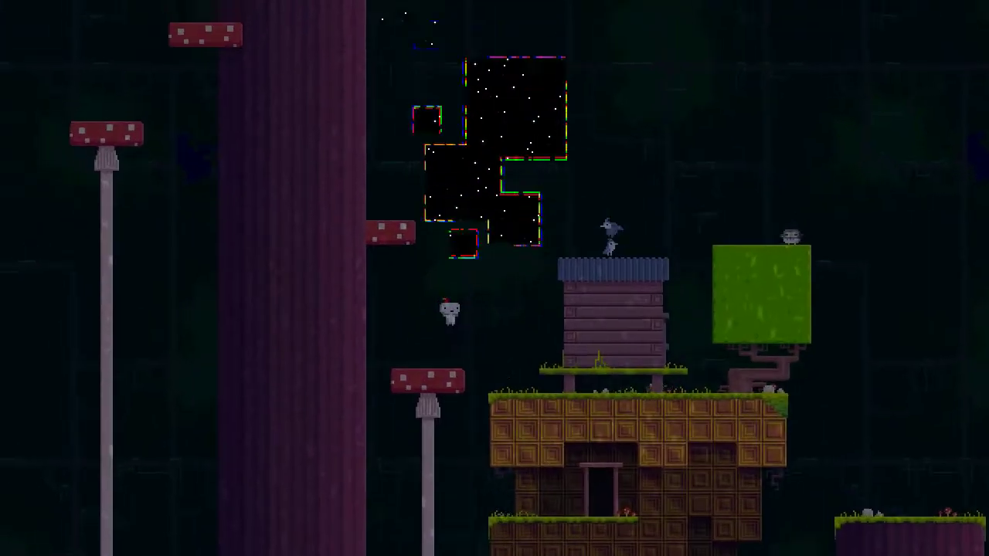
key(space)
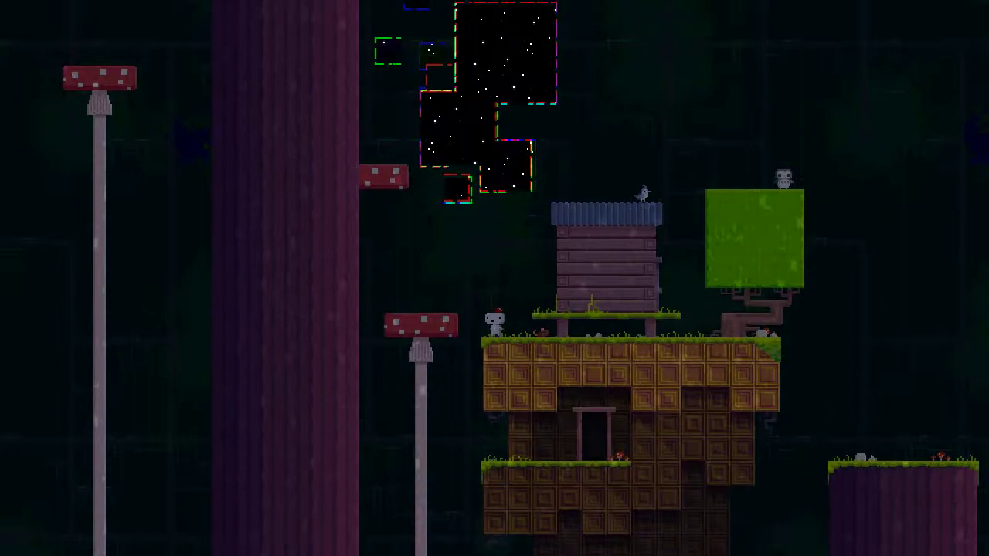
Climb the red mushroom platforms and rotate around the trunk searching for a path
key(space)
key(space)
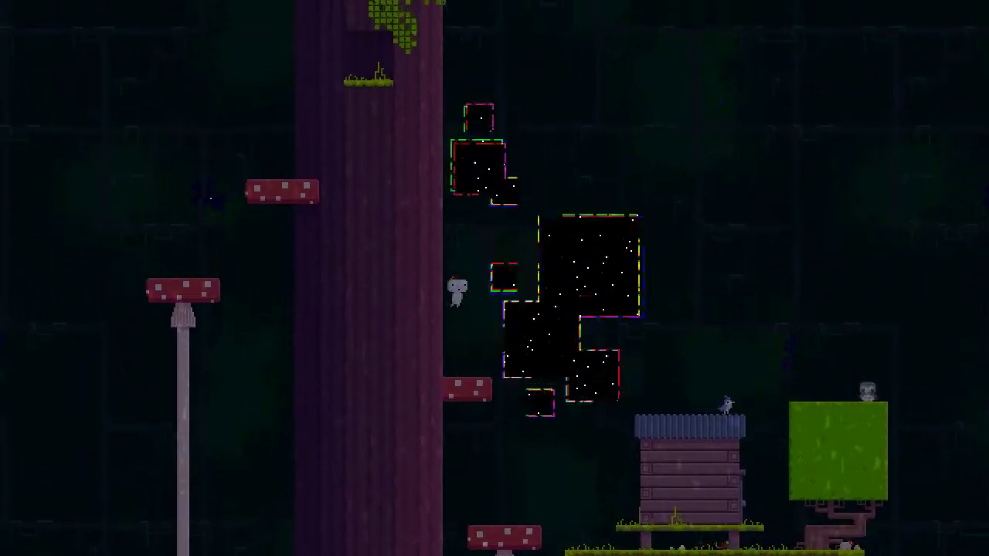
key(d)
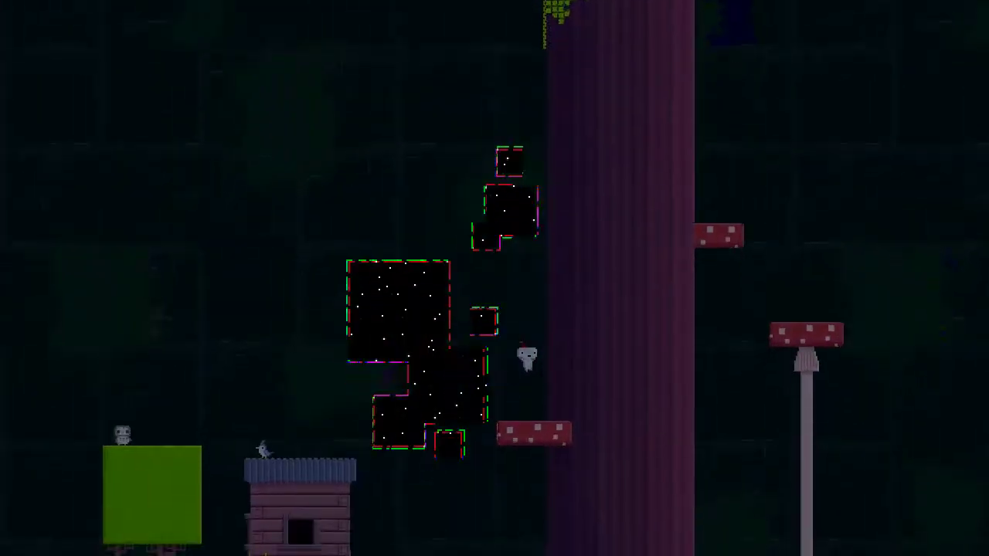
key(d)
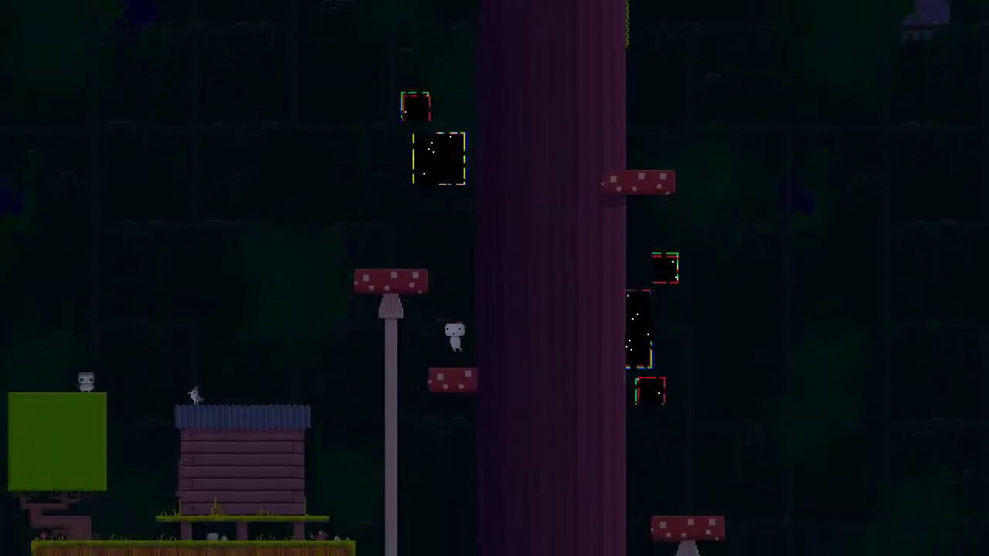
key(space)
key(d)
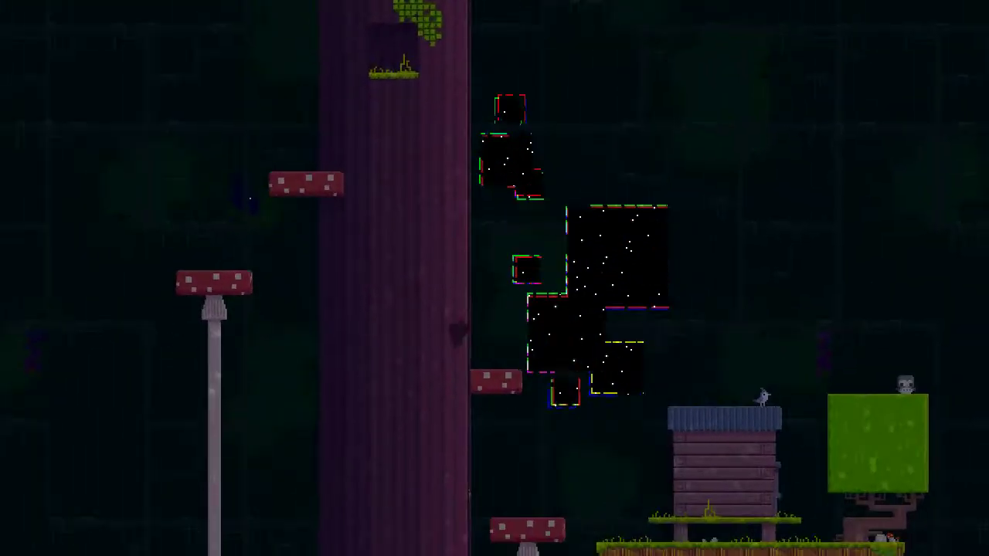
key(d)
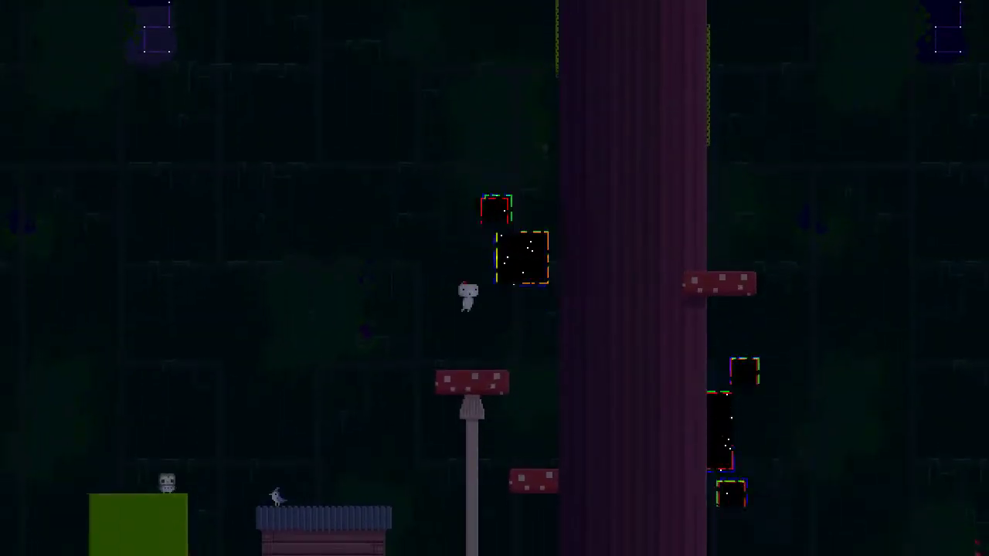
key(d)
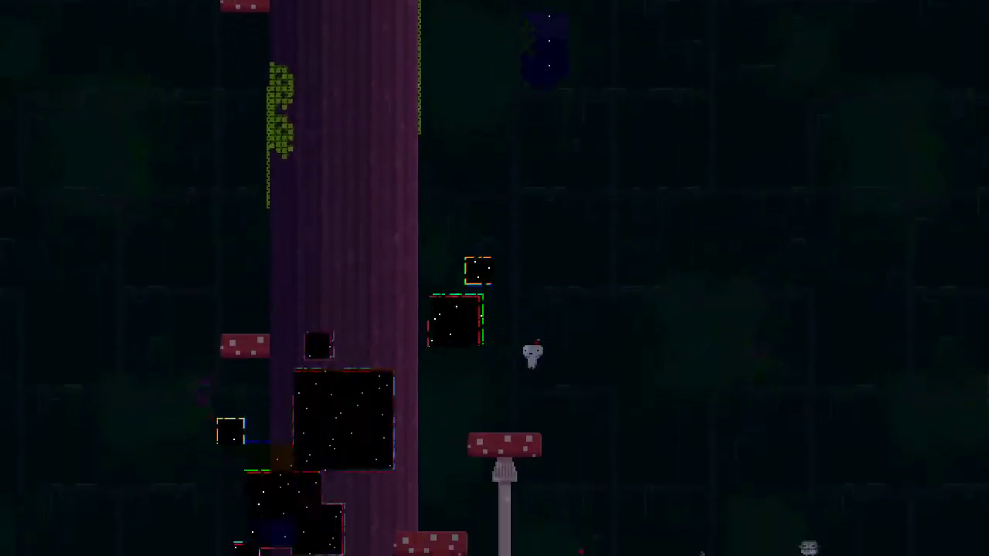
key(d)
key(d)
key(d)
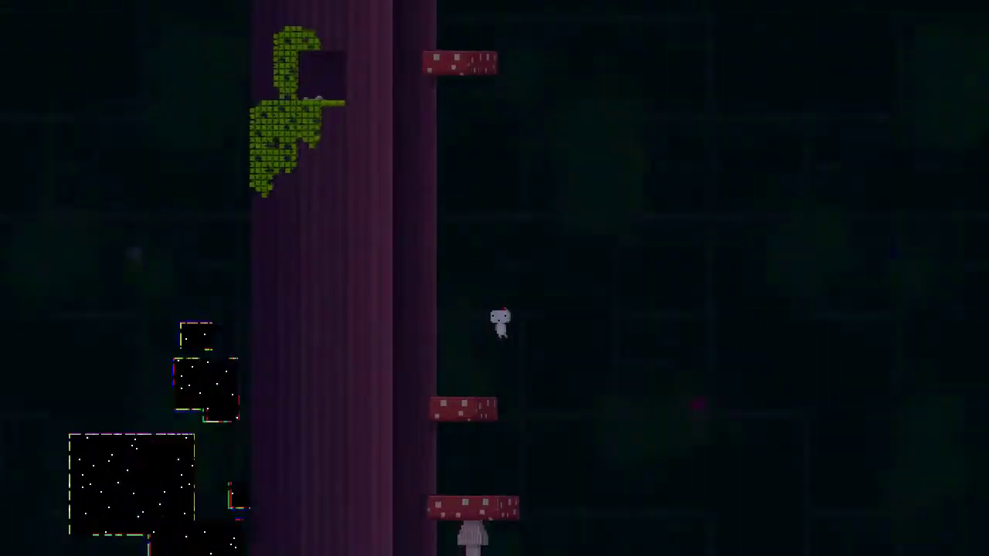
key(d)
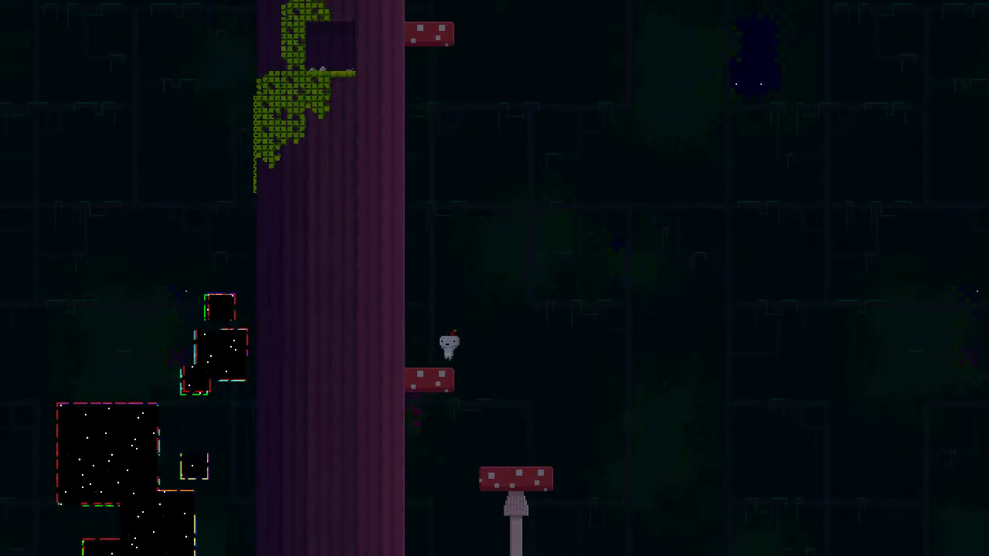
Grab the trunk vines, rotating until the alcove lines up, then step onto its ledge
key(a)
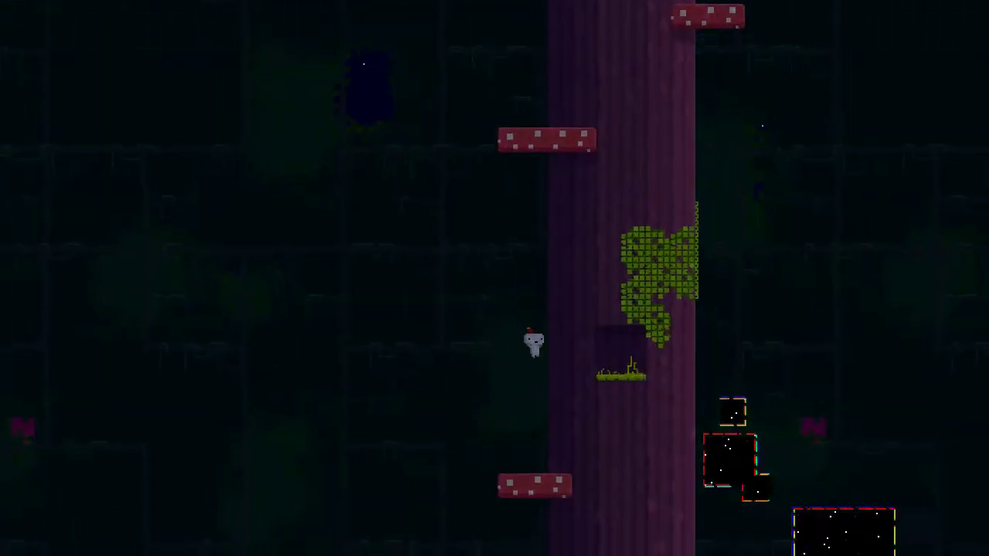
key(Right)
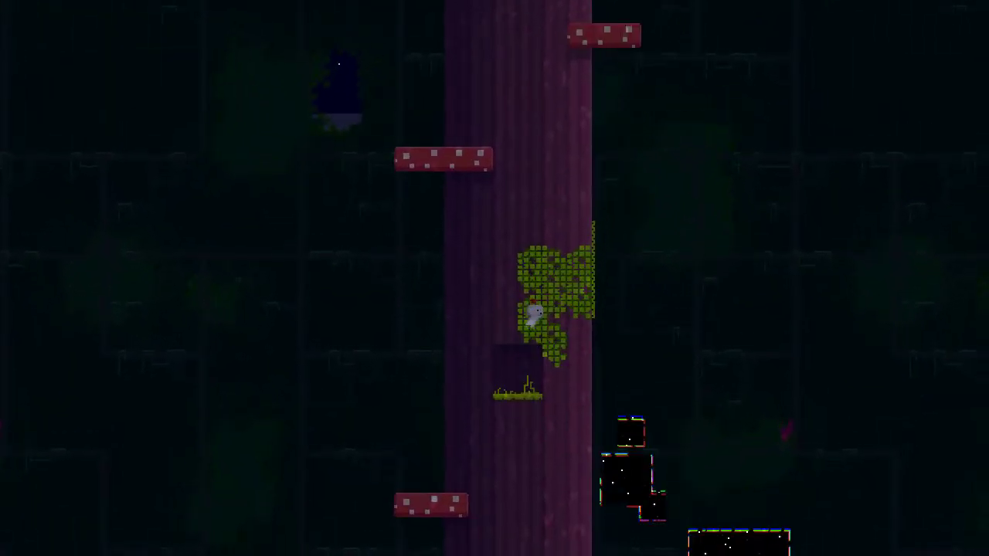
key(a)
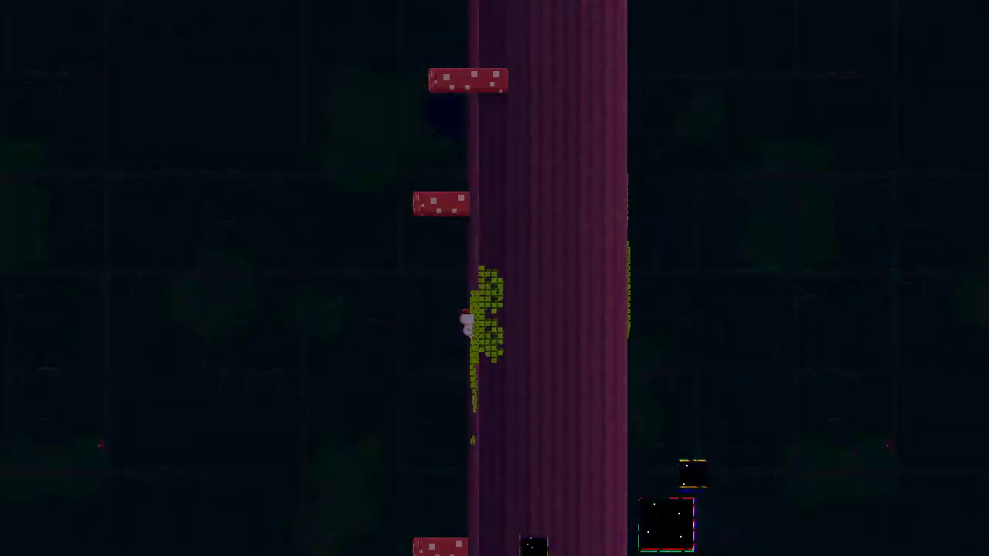
key(a)
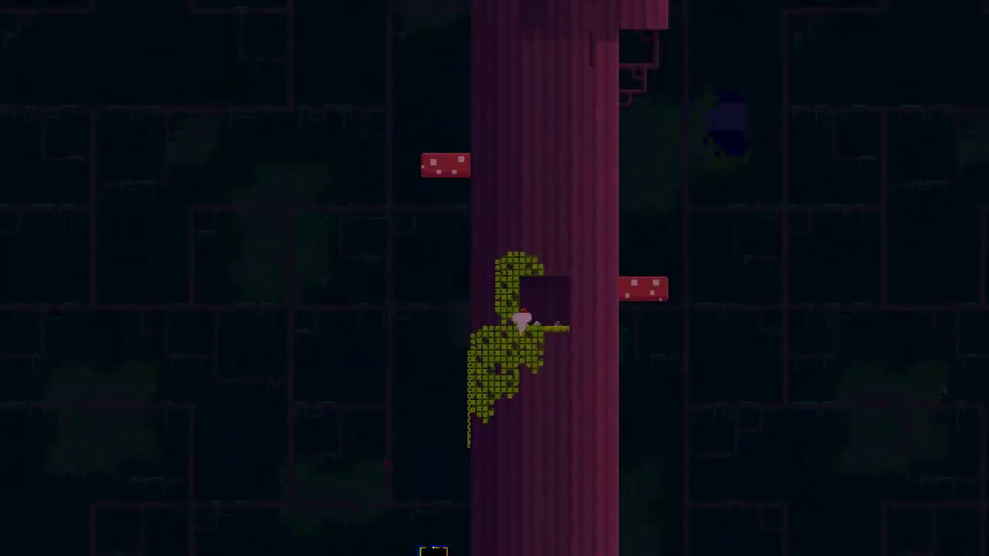
key(Right)
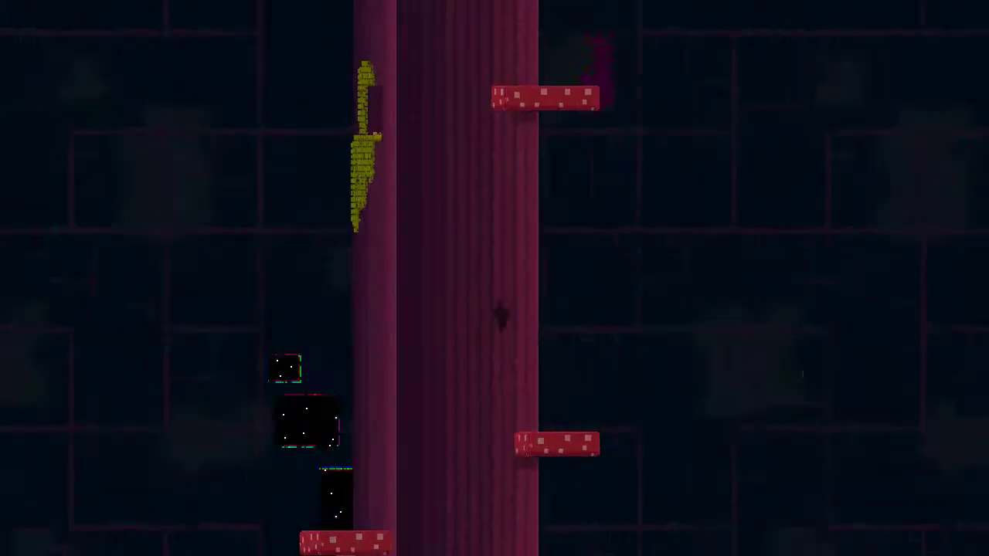
key(a)
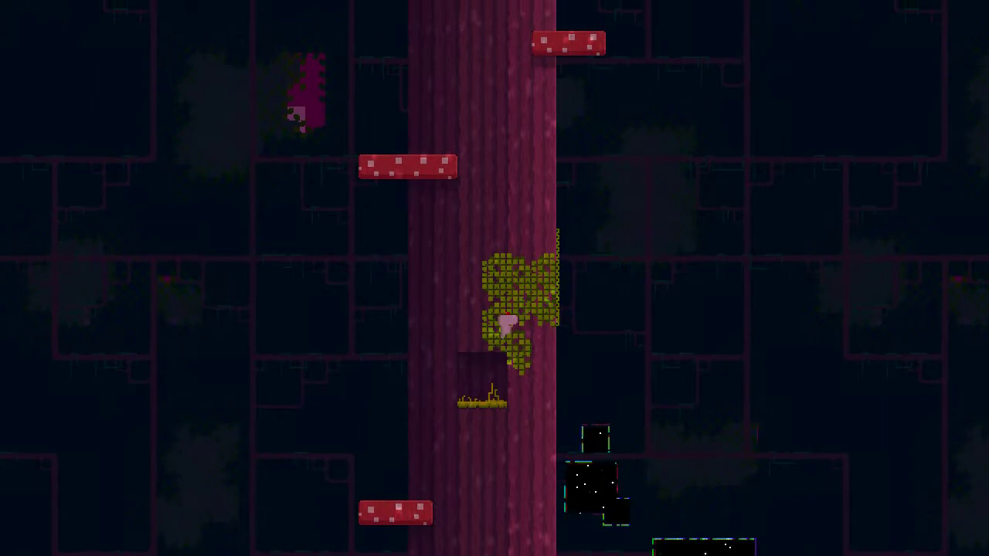
key(a)
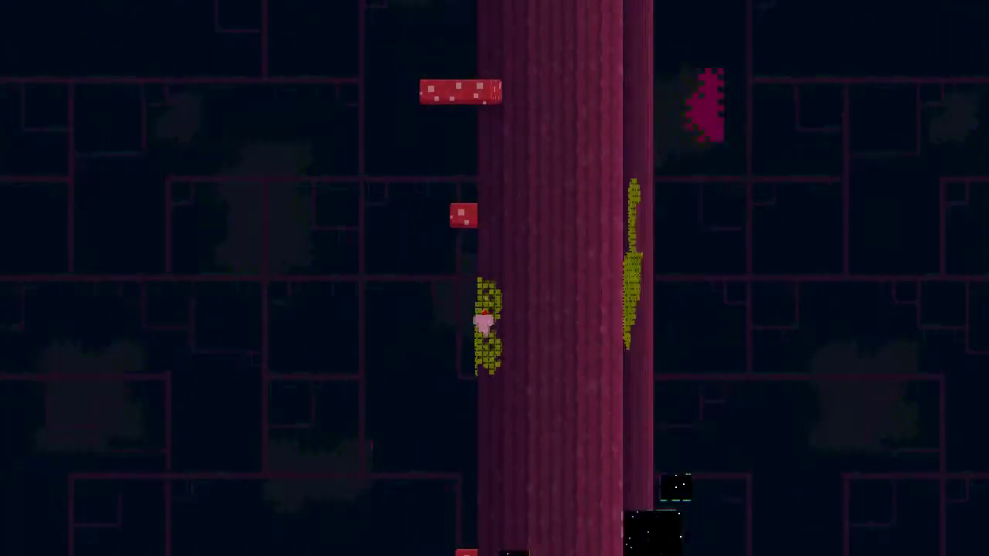
key(a)
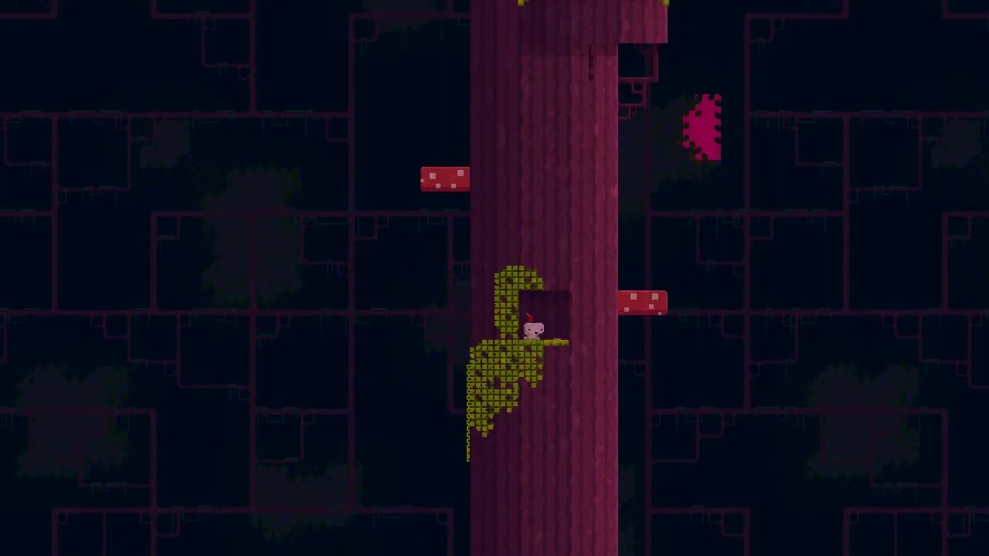
key(Right)
Jump up out of the trunk alcove toward the tower
key(space)
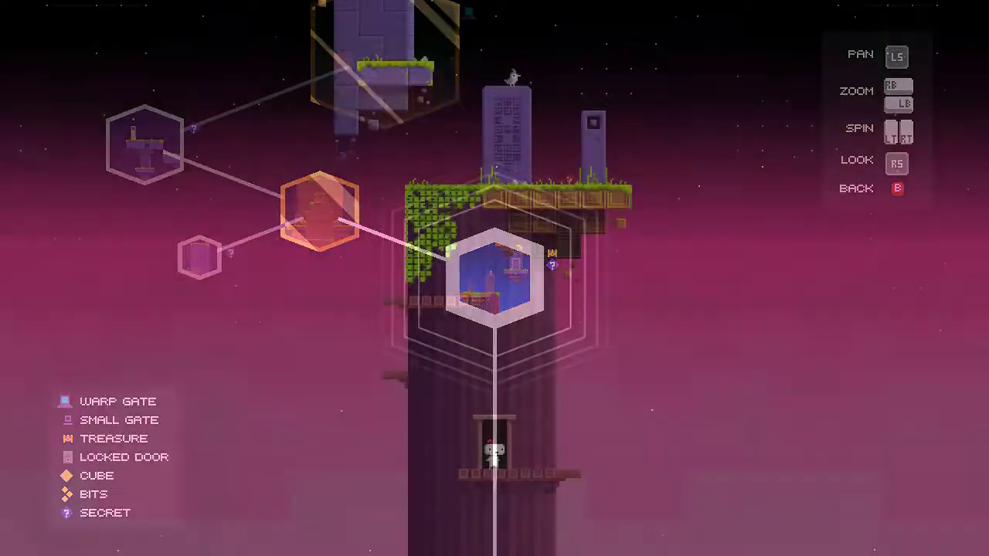
Rotate the tower through several faces and walk right along the wooden platform
key(d)
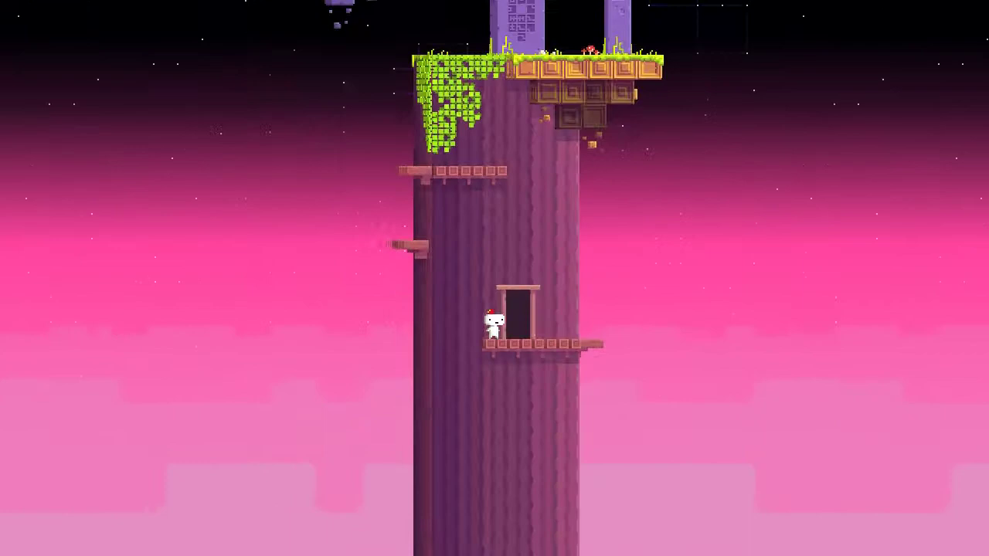
key(d)
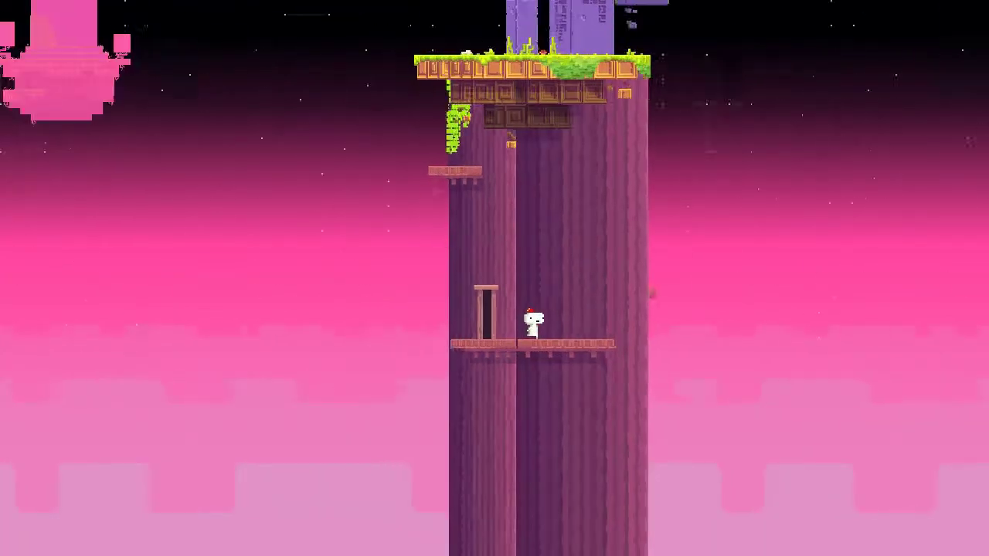
key(Right)
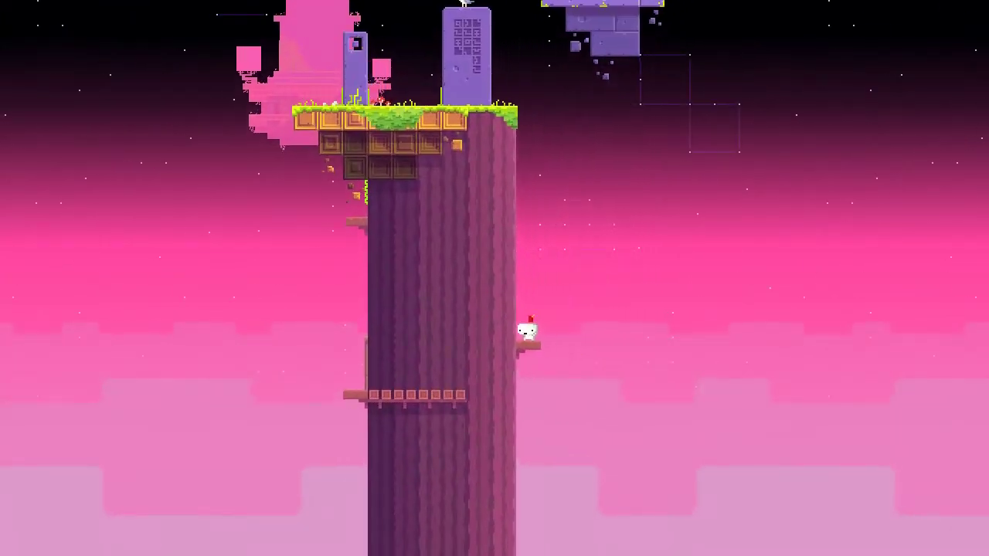
key(d)
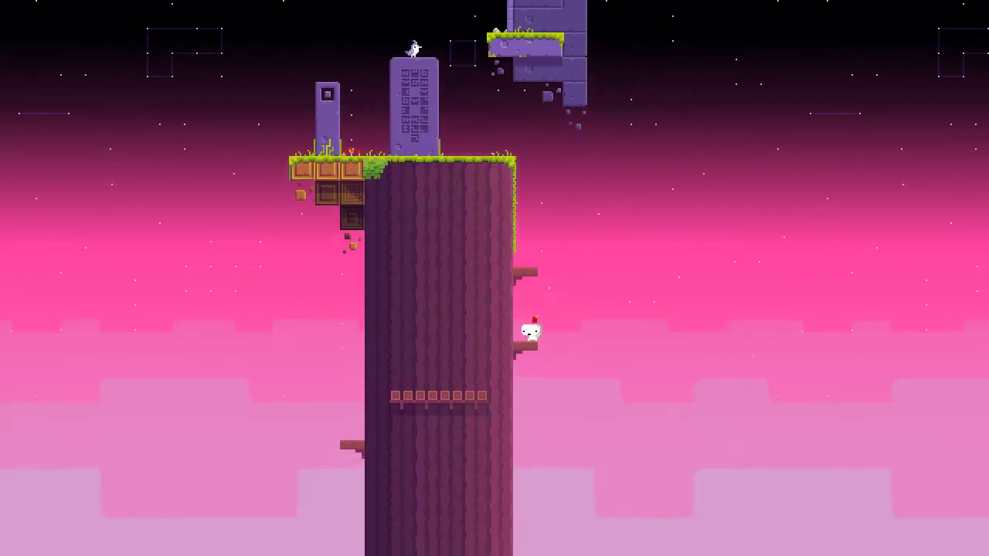
key(d)
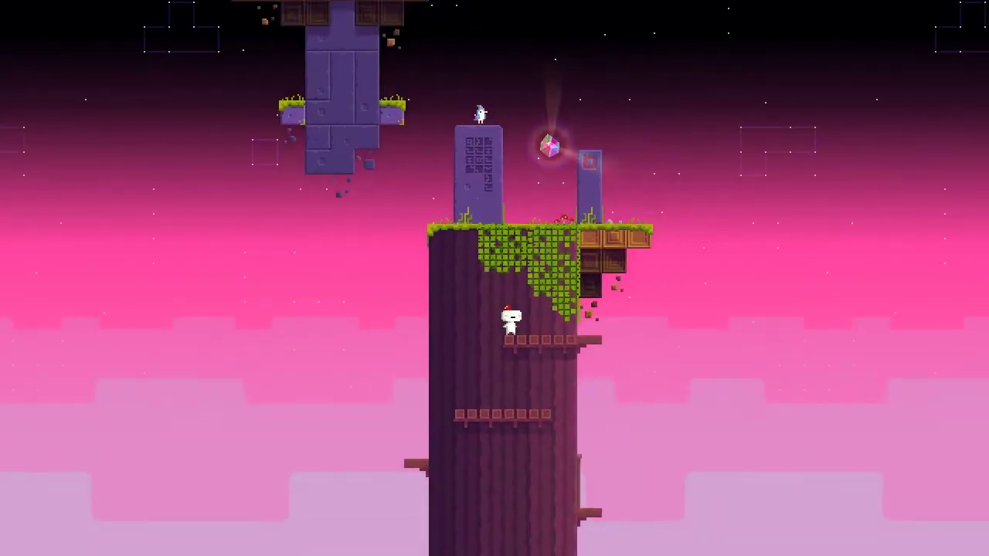
Climb the vines to the tower top and cross past the pillar onto the grassy ledge
key(d)
key(Up)
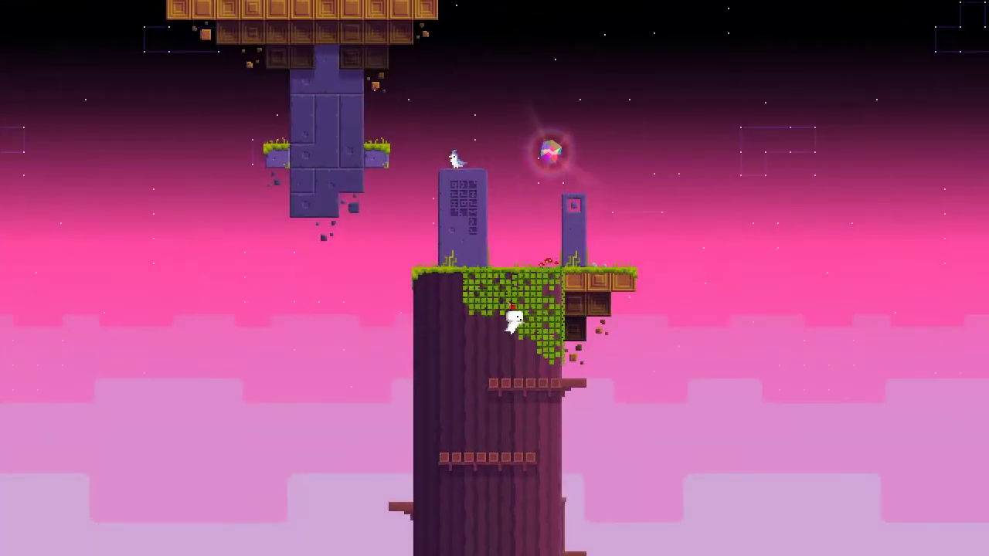
key(Up)
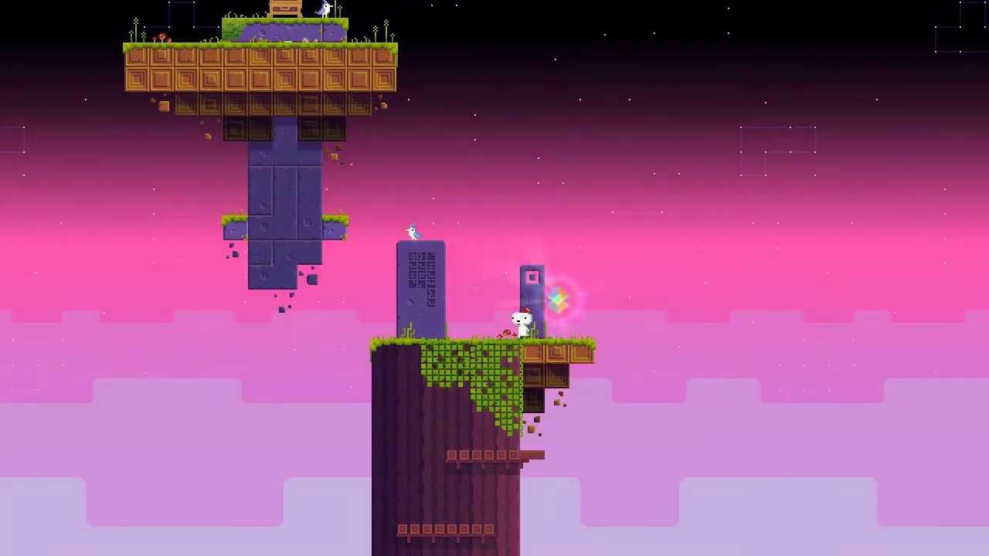
key(d)
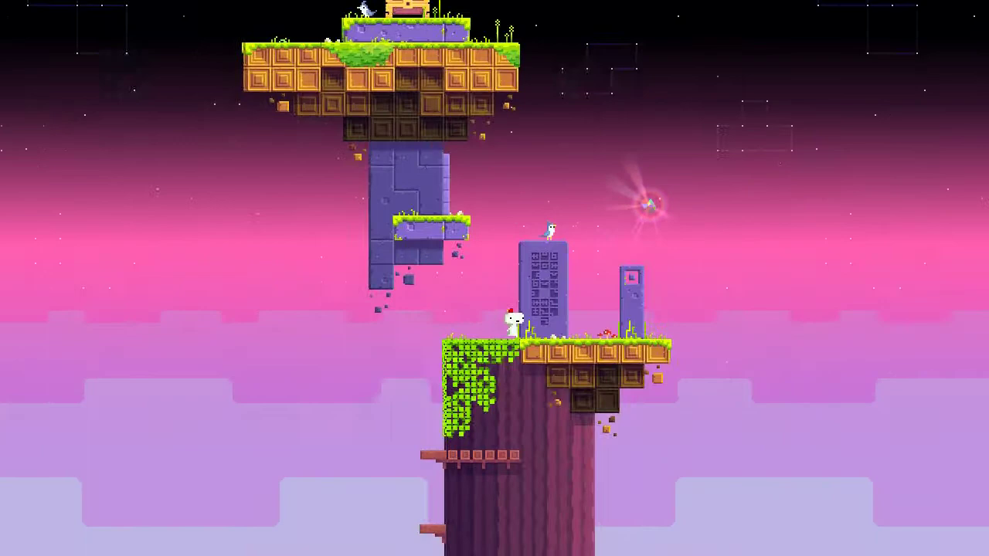
key(space)
key(space)
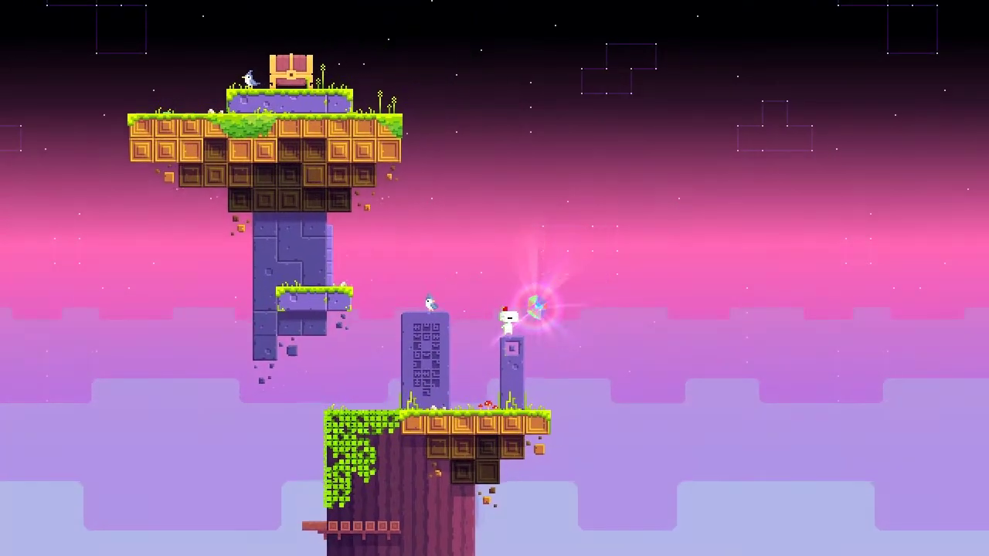
key(Left)
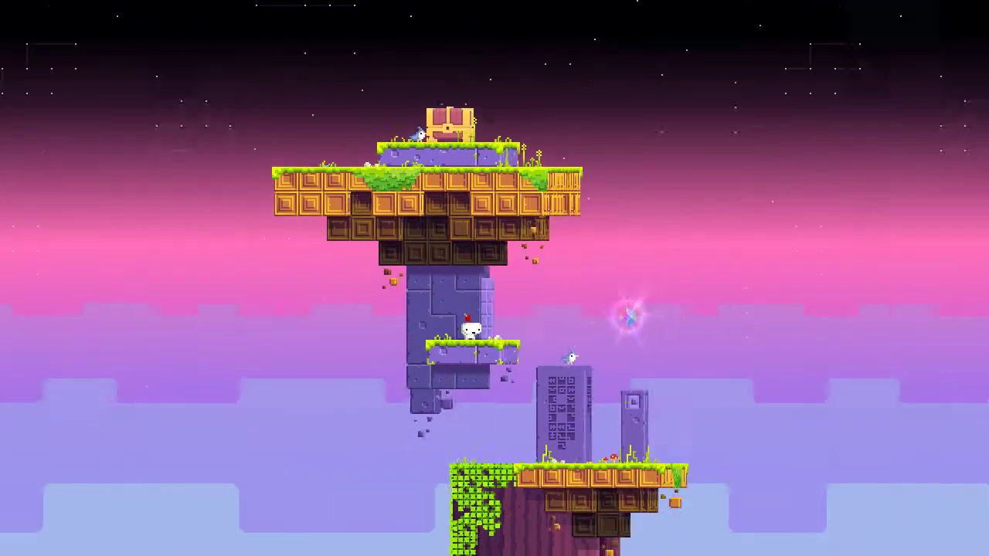
key(a)
key(a)
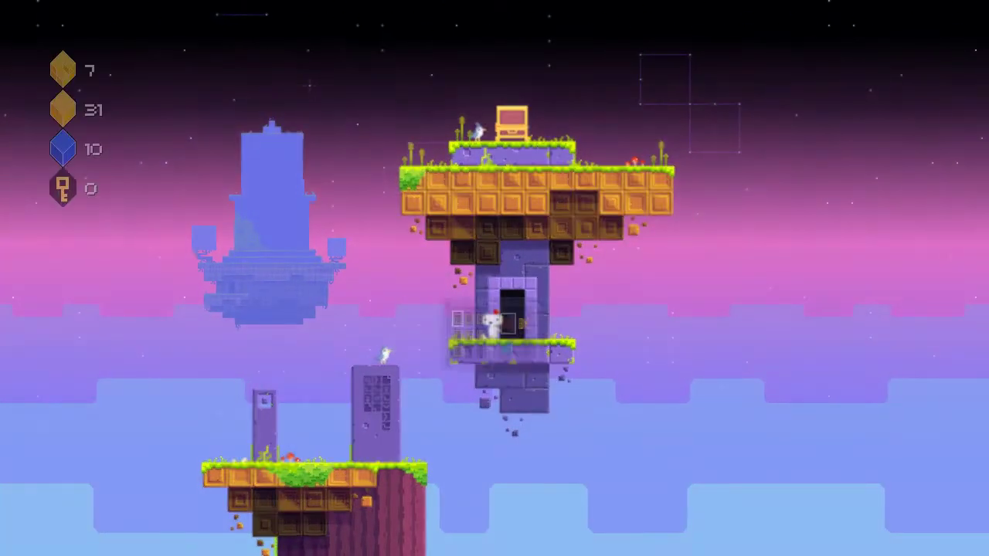
View the middle treasure map, showing a hand and tree, then return to play
key(Tab)
key(d)
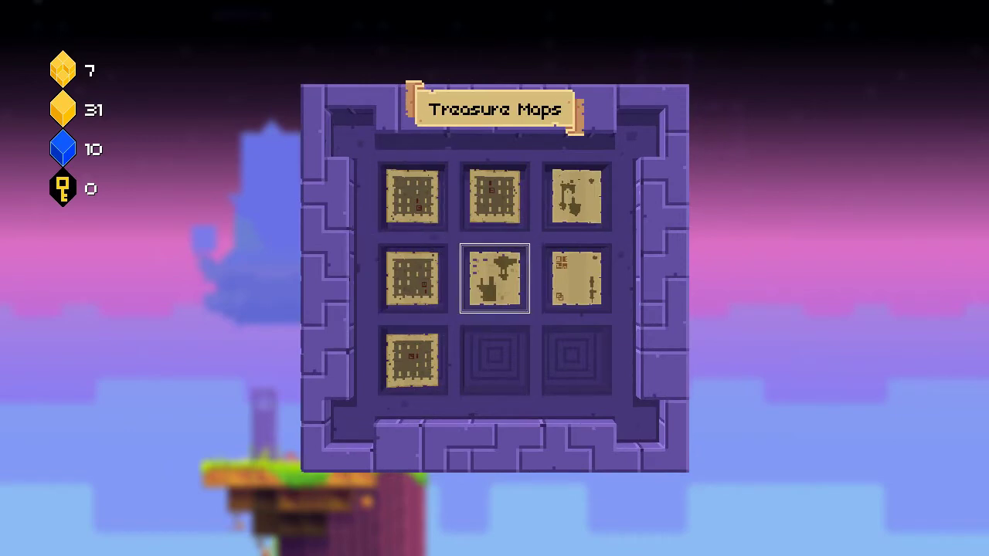
key(Return)
key(Escape)
key(Left)
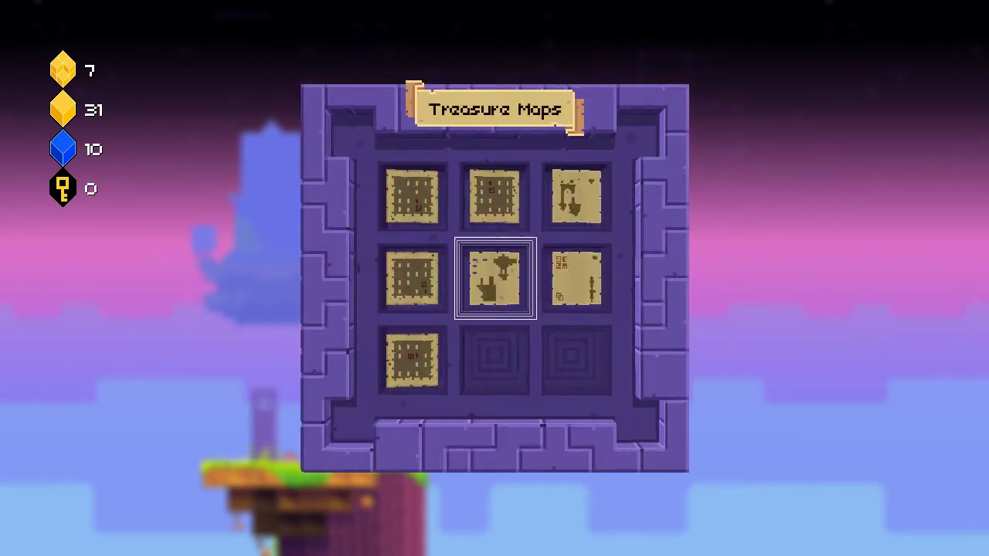
key(Return)
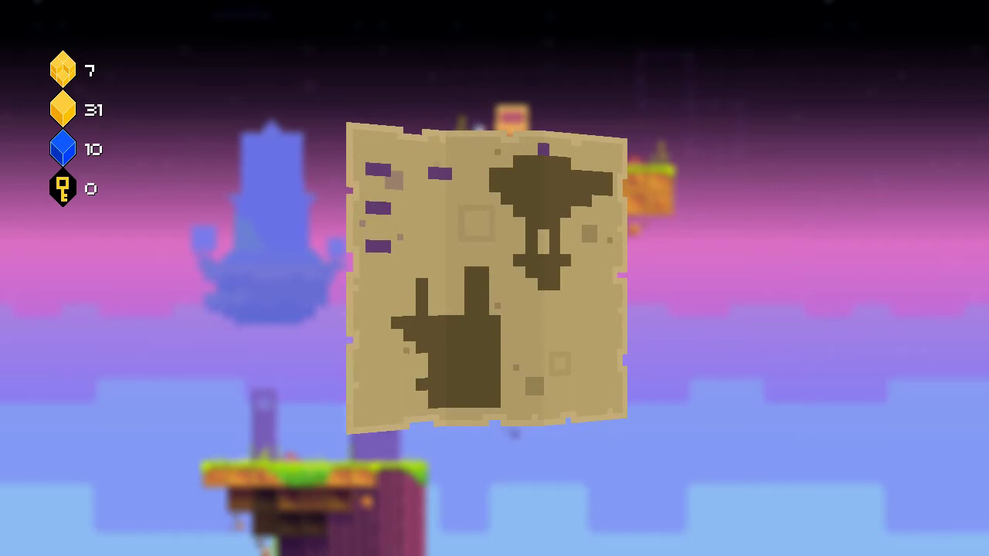
key(Escape)
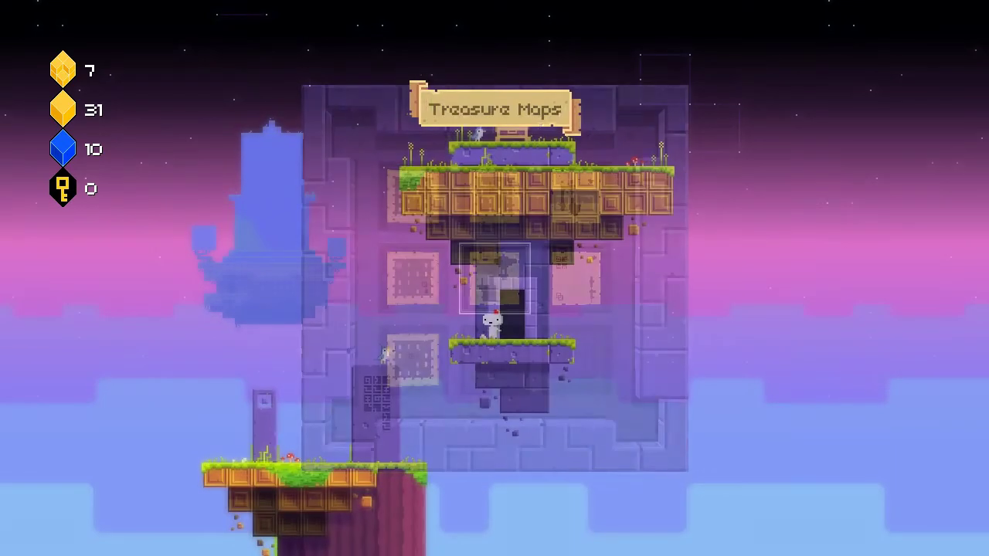
key(Escape)
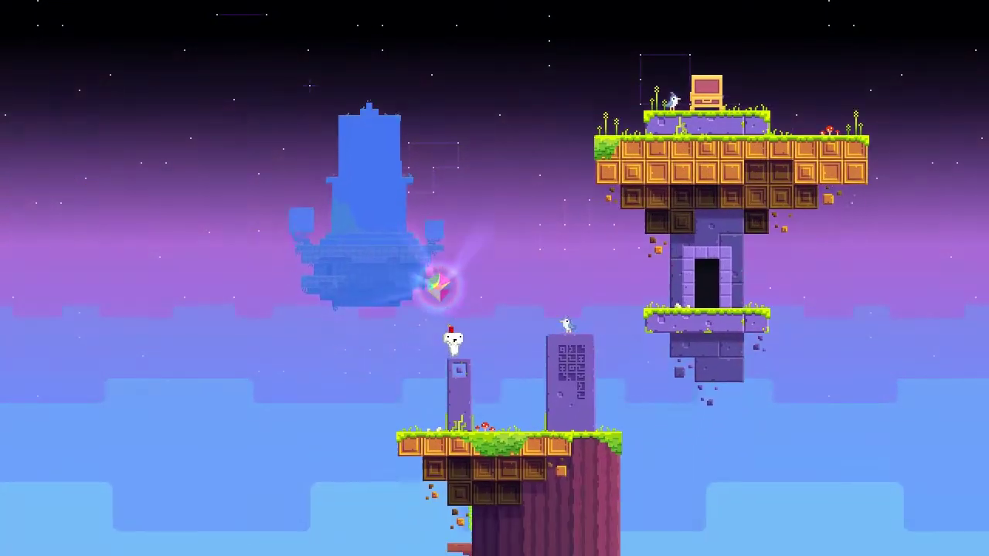
Jump left off the pillar, rotating the world back and forth mid-air, then open the world map
key(space)
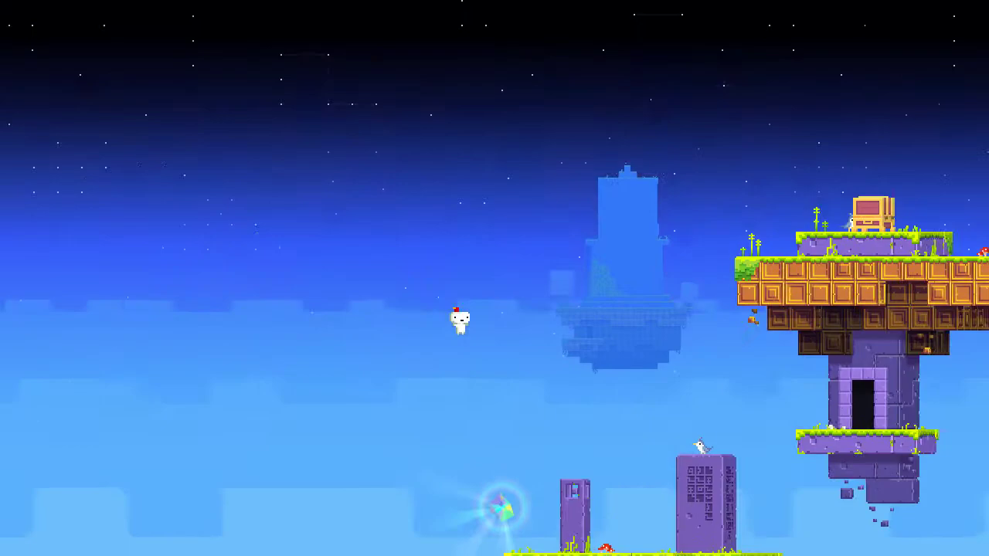
key(d)
key(a)
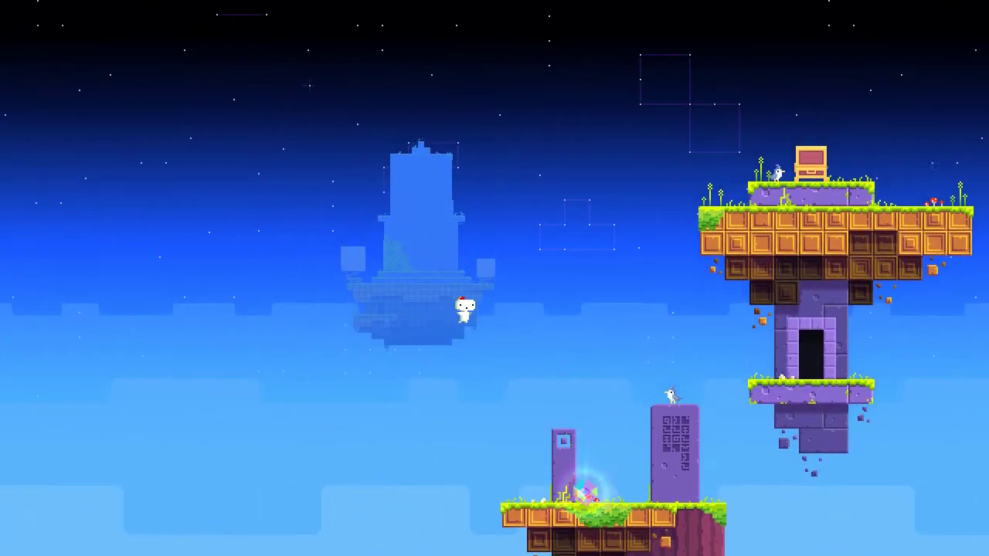
key(d)
key(a)
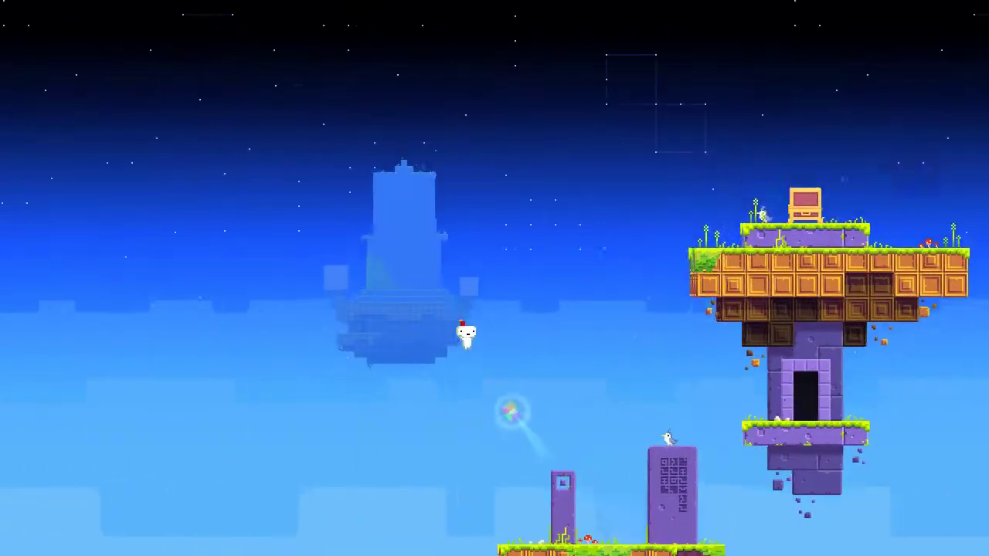
key(Tab)
key(Tab)
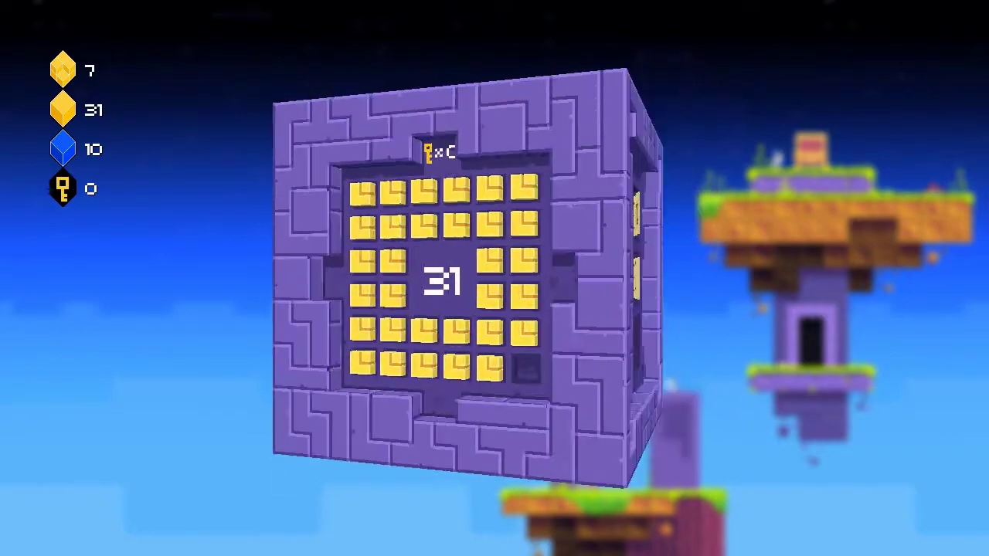
key(Right)
Check the anti-cube count, flip the centre treasure map over, then close both screens
key(Down)
key(Return)
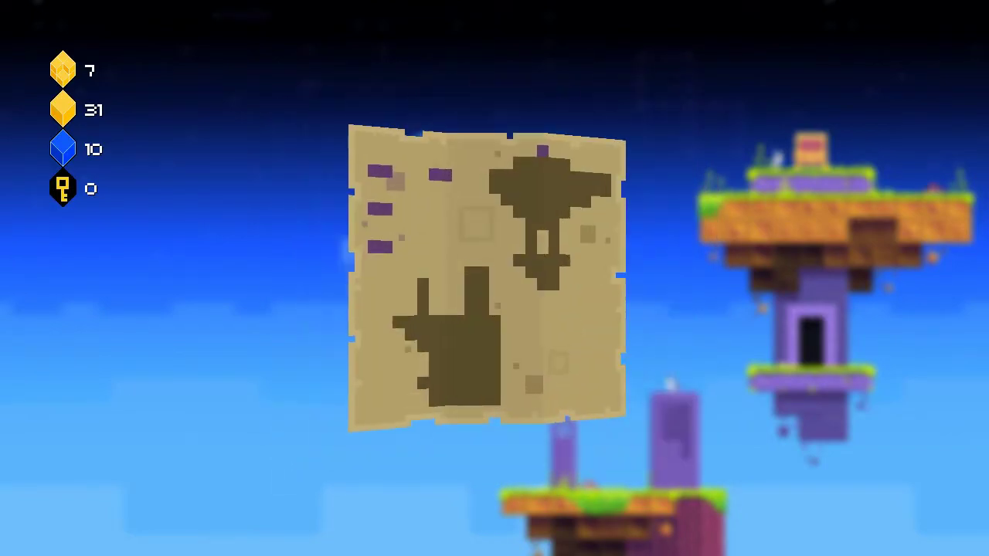
key(a)
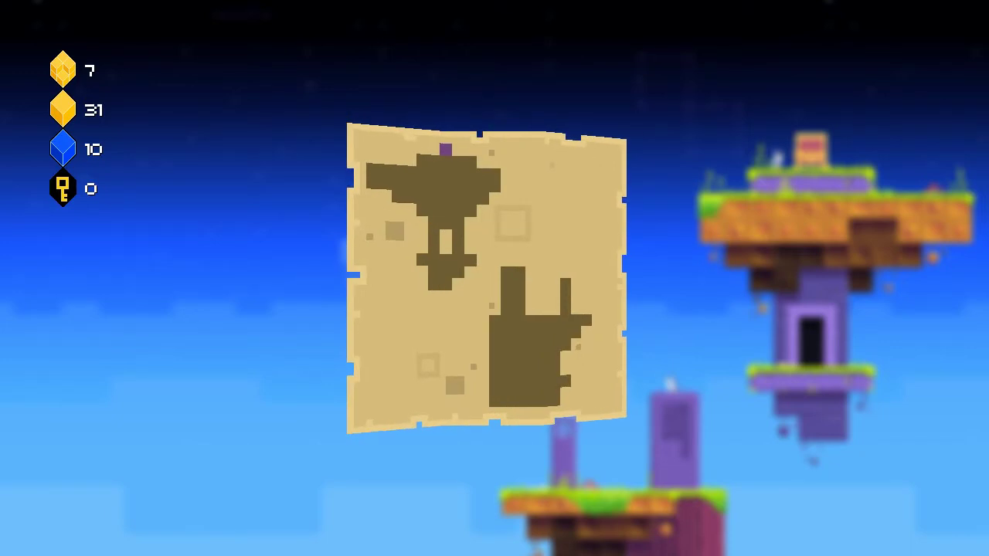
key(a)
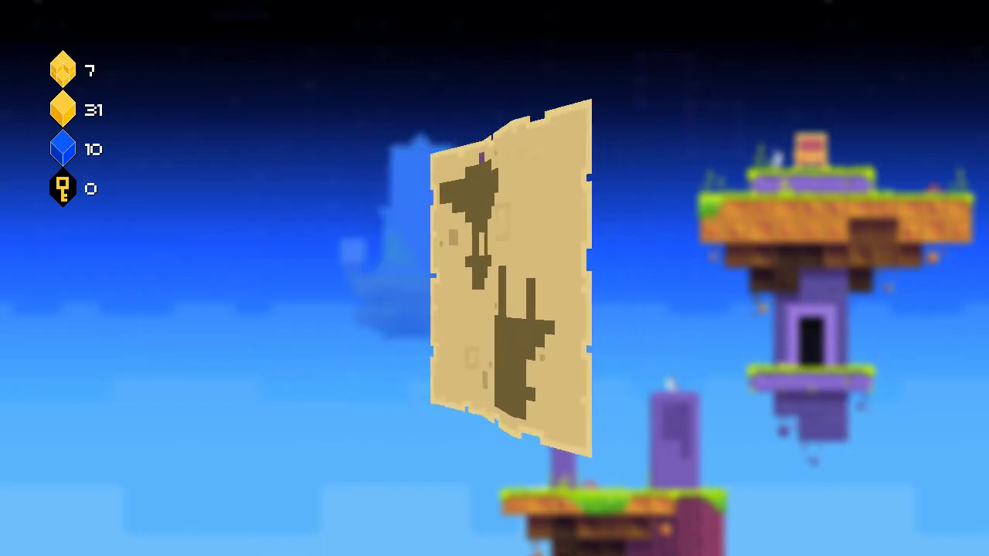
key(Escape)
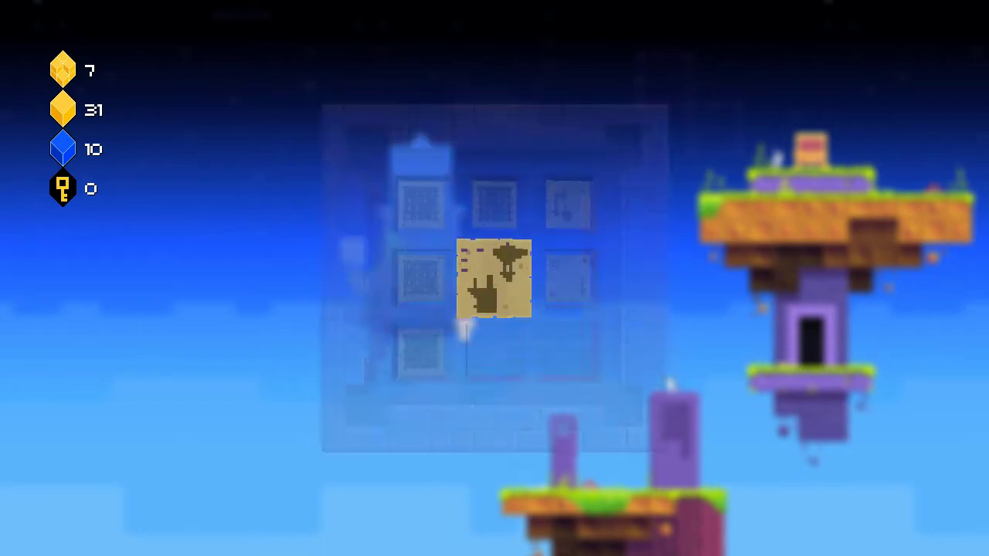
key(Escape)
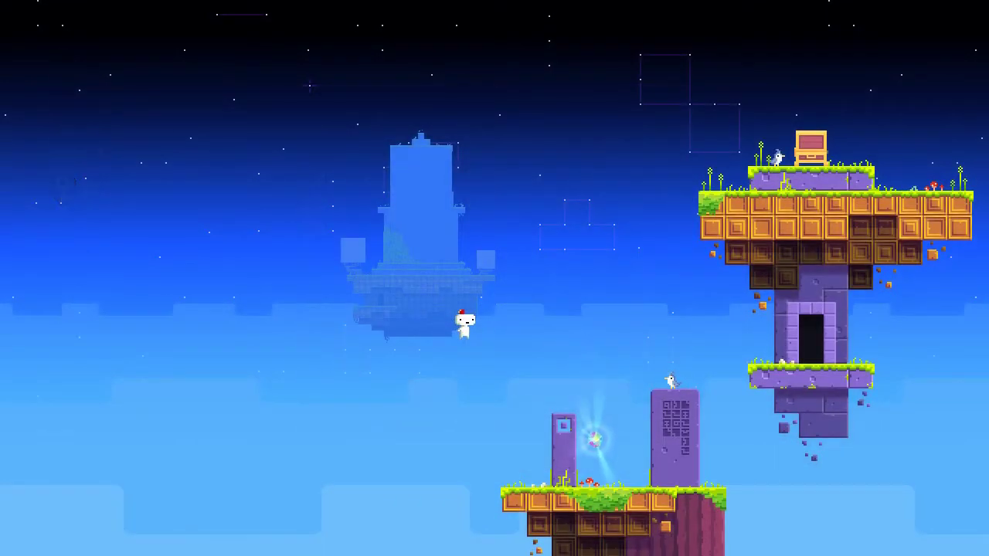
Move Gomez up onto the ghostly island platform, then back right toward the tower
key(space)
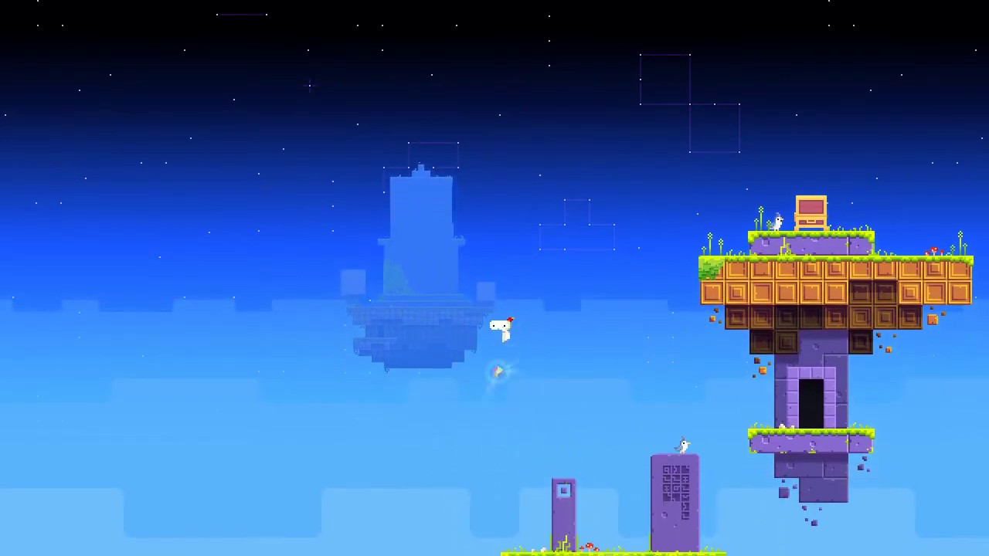
key(Left)
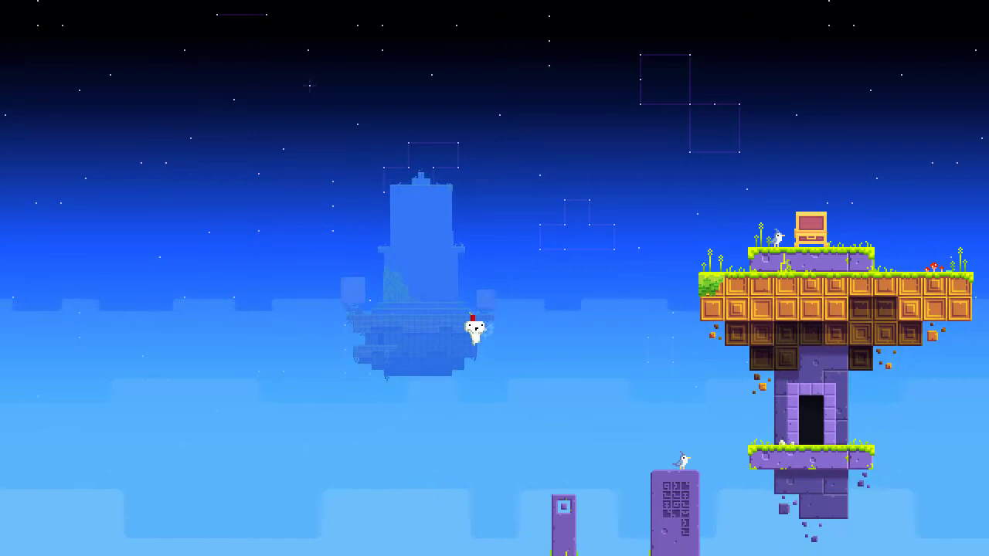
key(Right)
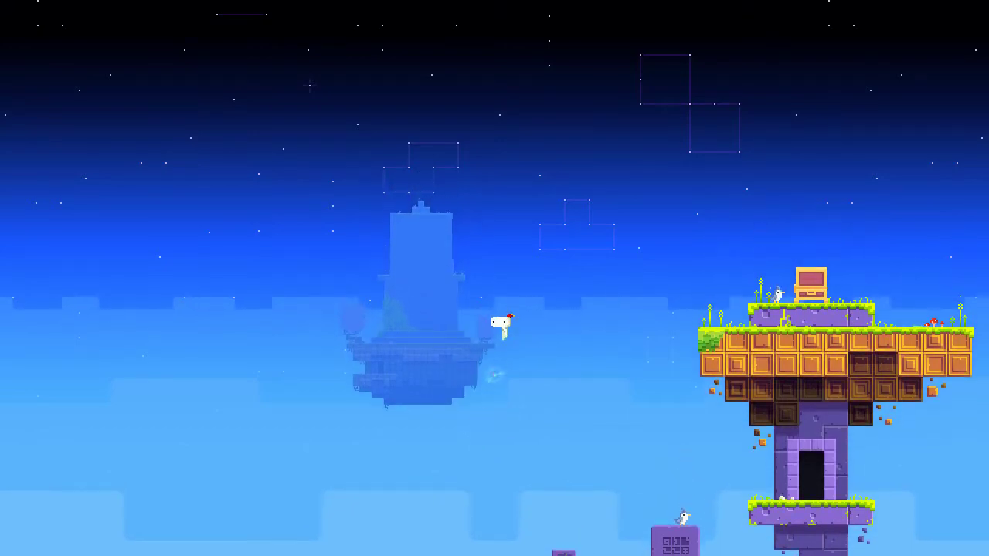
Glance at a treasure map in the inventory, then float right onto the tower top
key(Tab)
key(d)
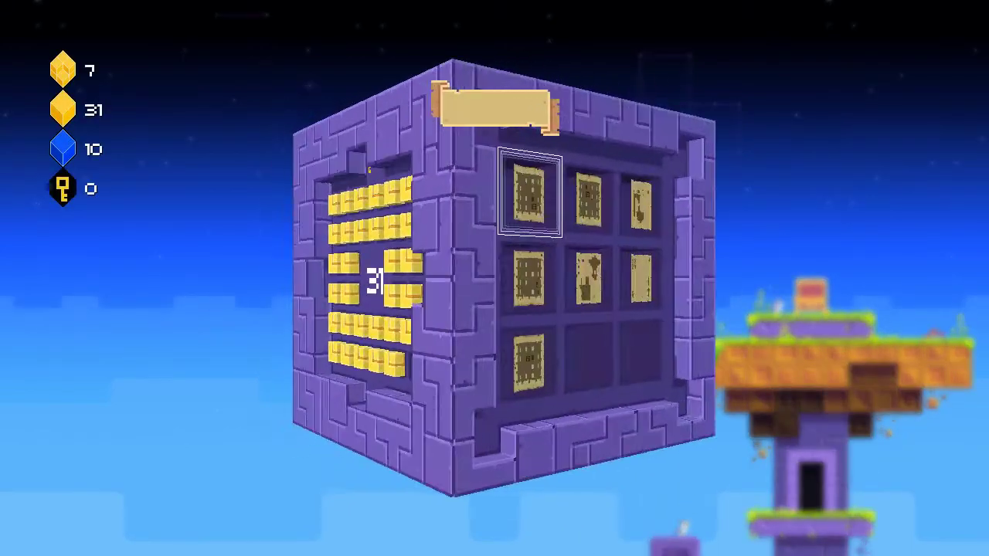
key(d)
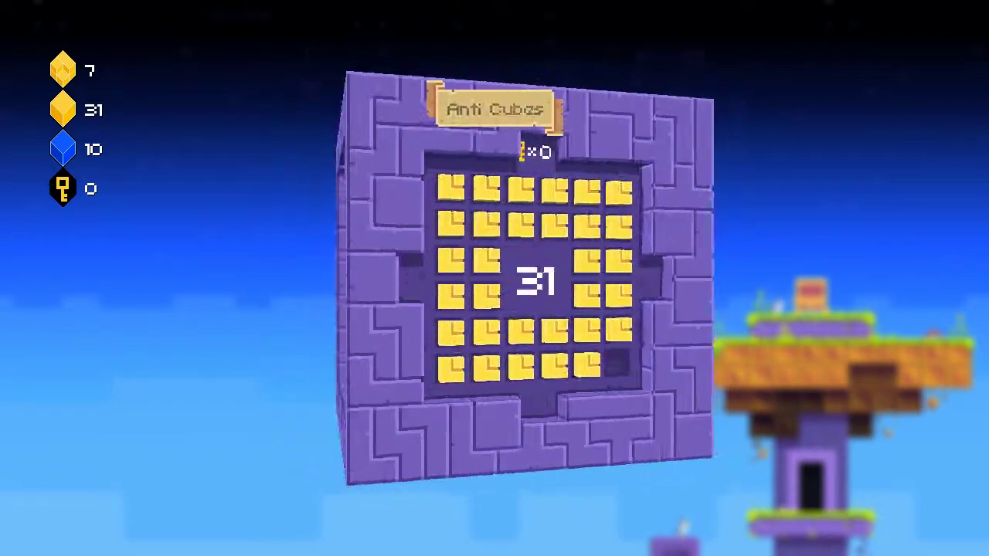
key(d)
key(Return)
key(Escape)
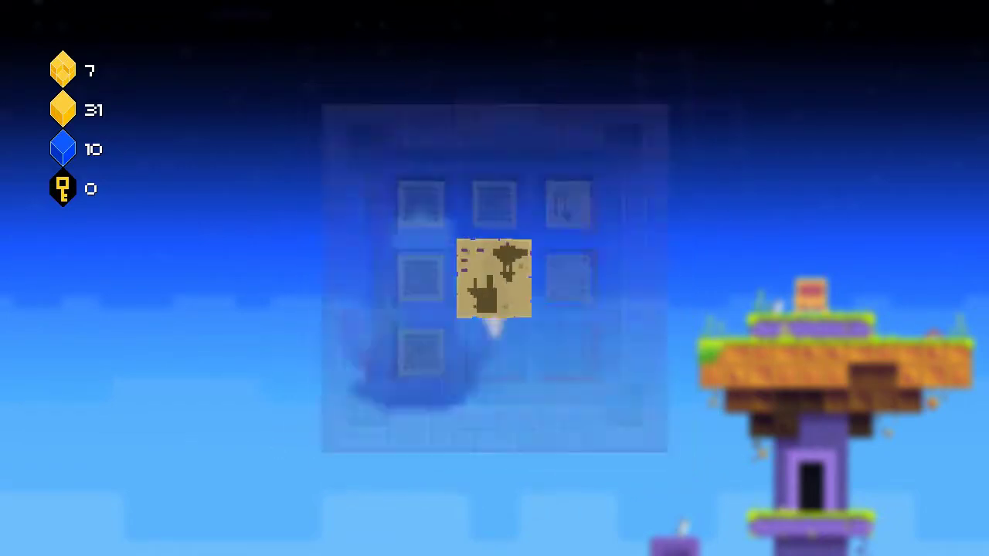
key(Escape)
key(Right)
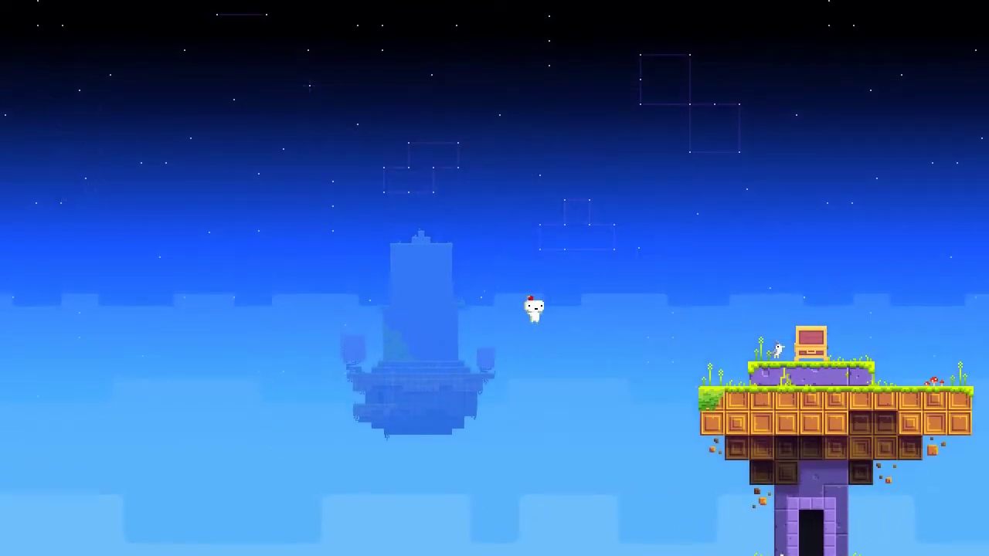
key(Right)
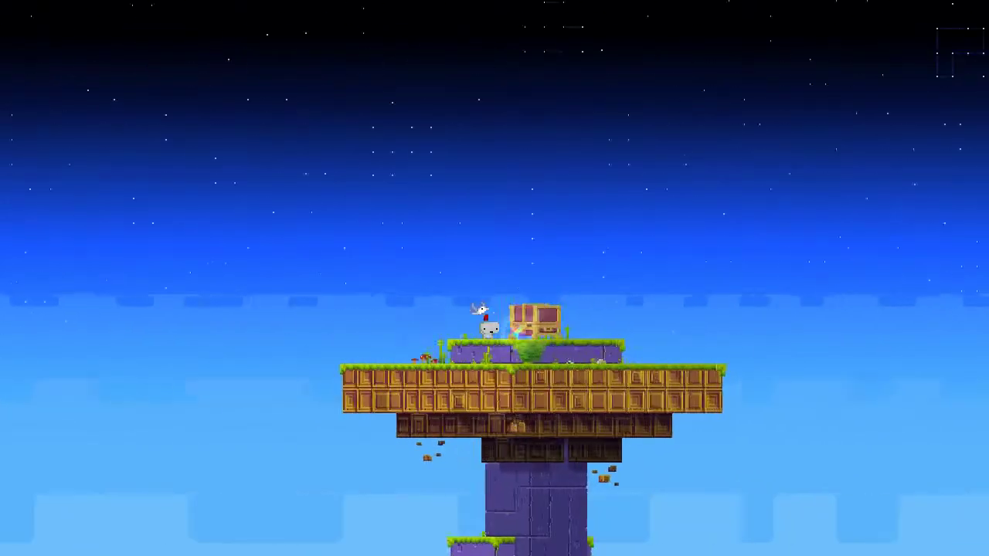
Open the tower-top chest and view the new treasure map's QR-code back in the inventory
key(a)
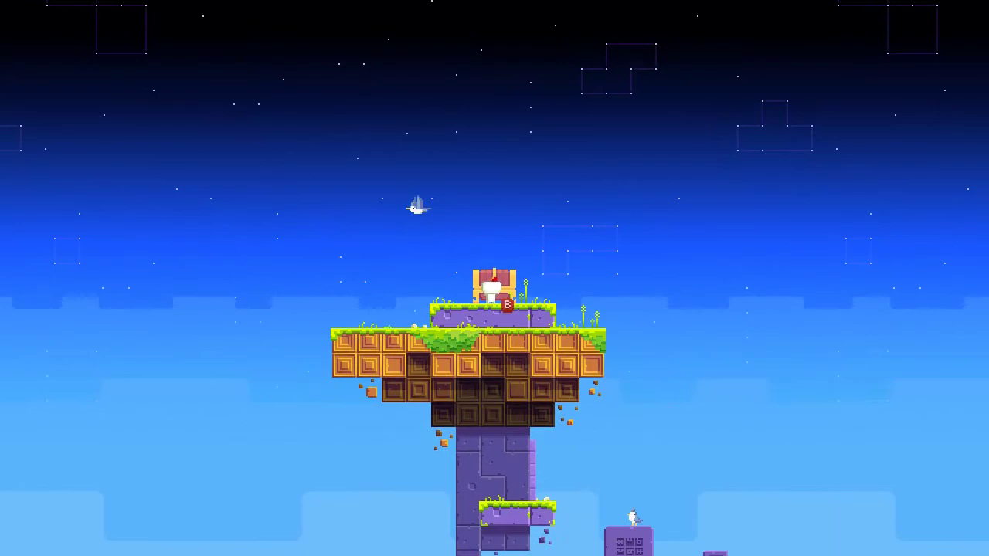
key(d)
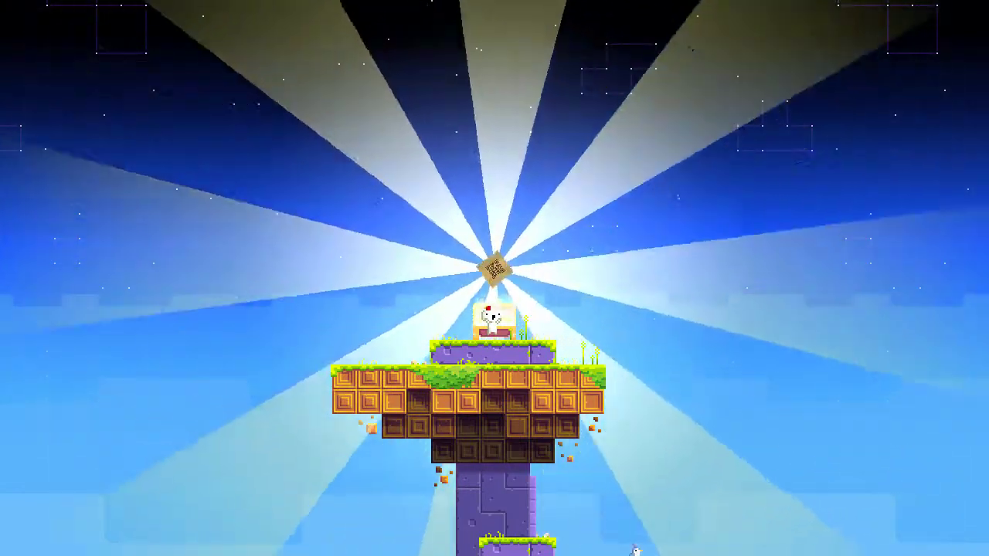
key(Tab)
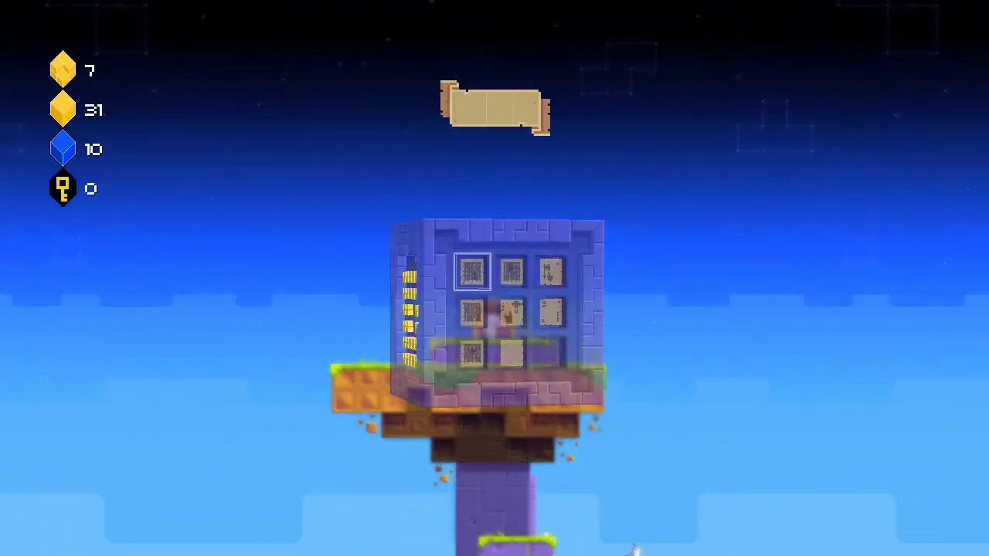
key(Return)
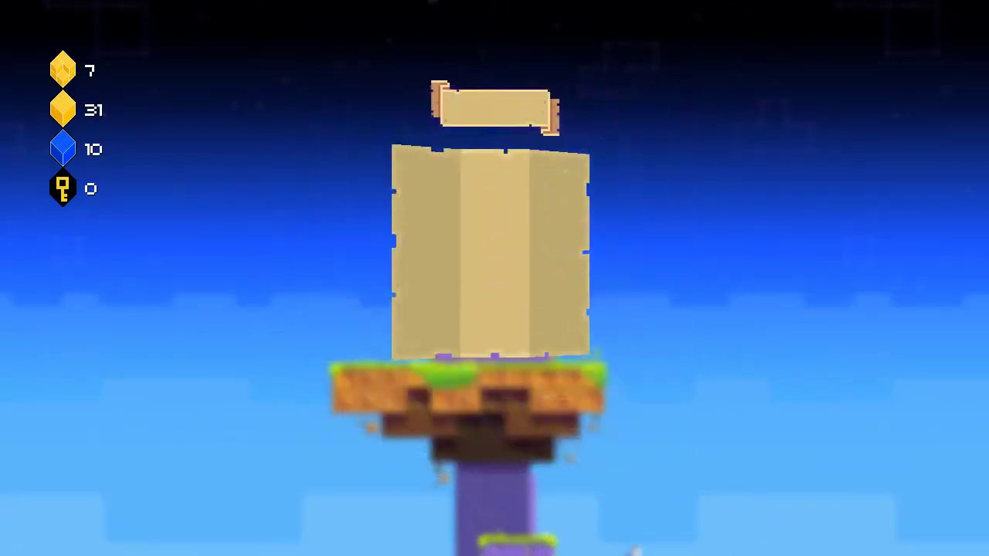
key(Return)
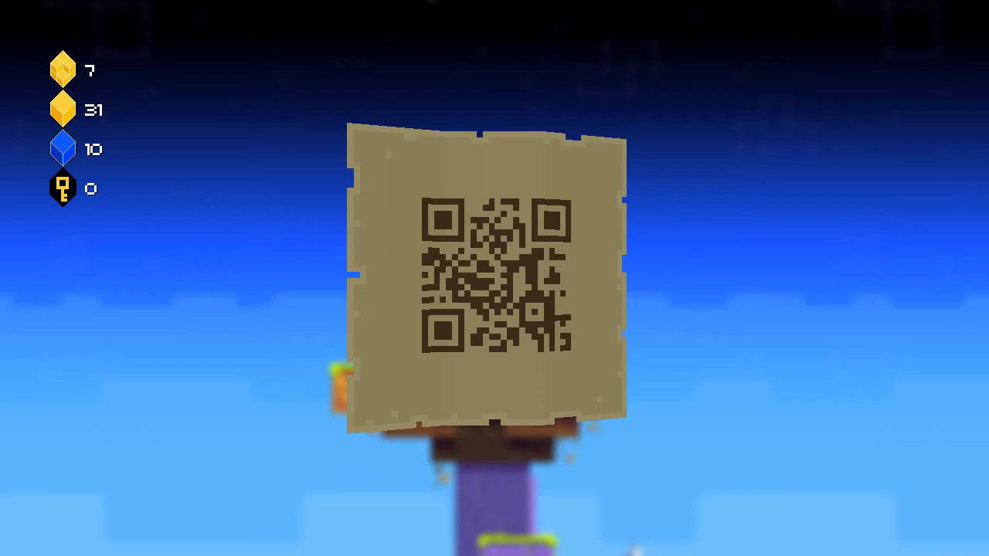
key(Escape)
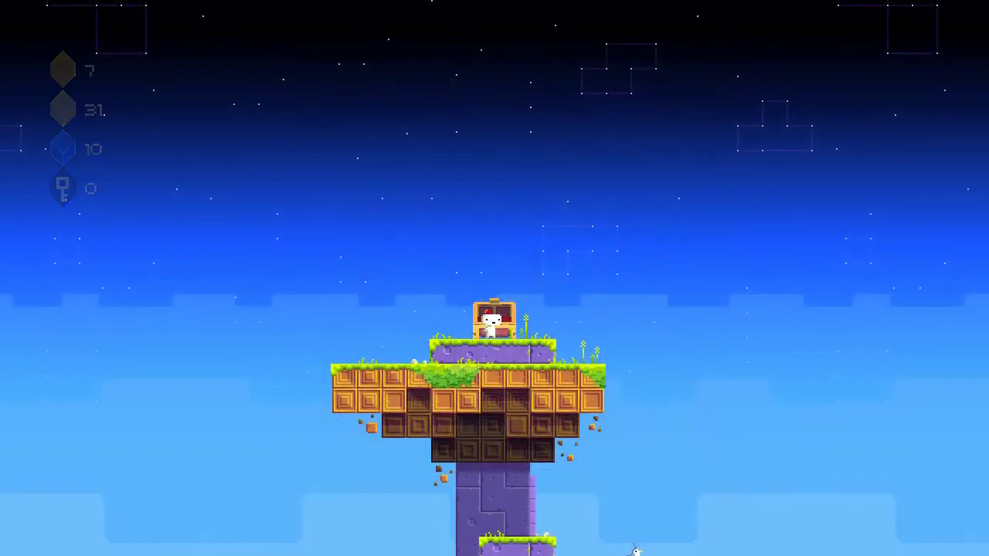
Rotate around the tower to the opened chest and drop to the ledge by the door
key(a)
key(a)
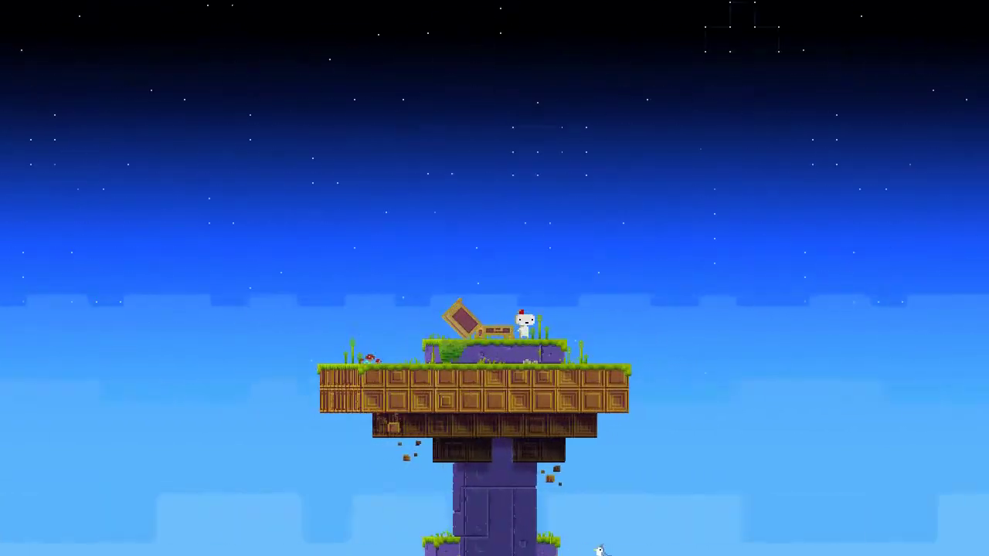
key(a)
key(d)
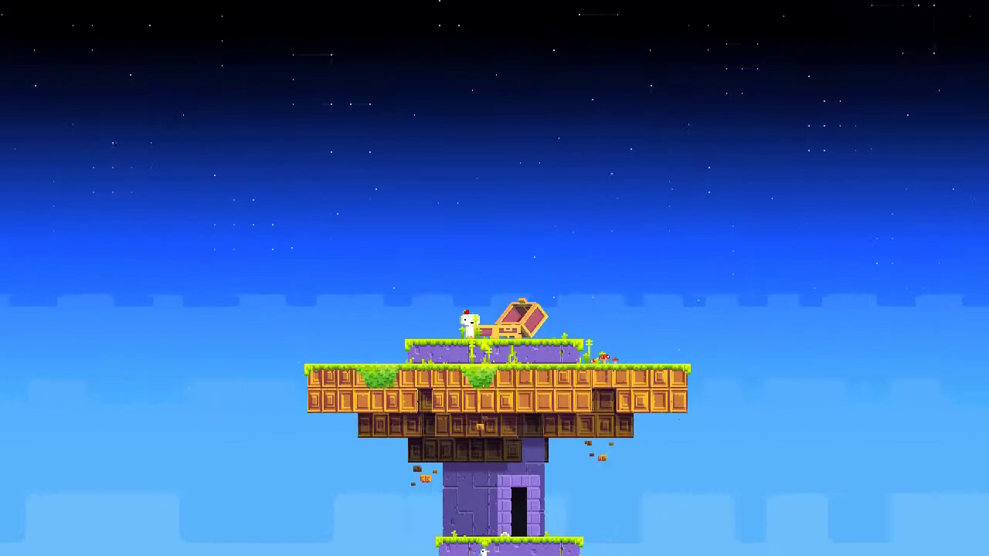
key(a)
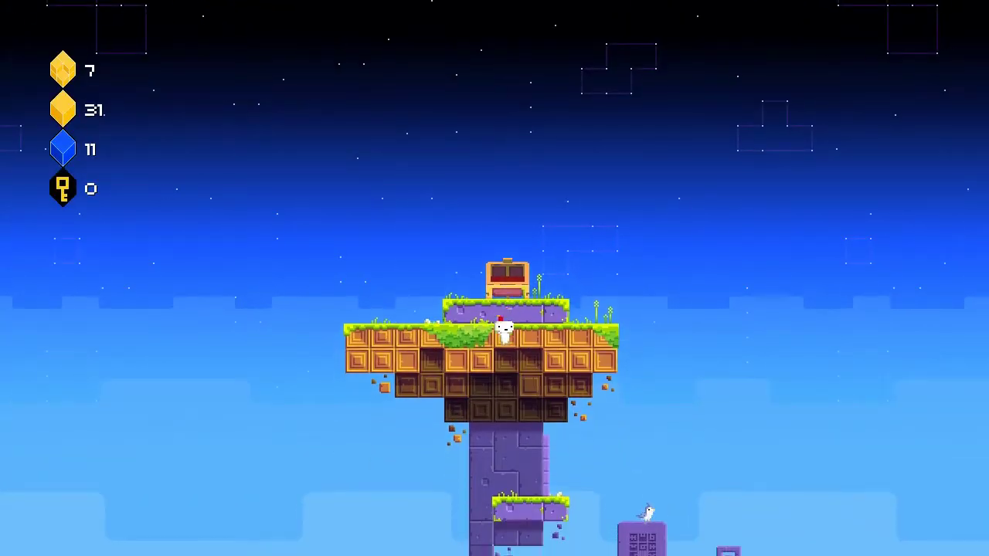
key(d)
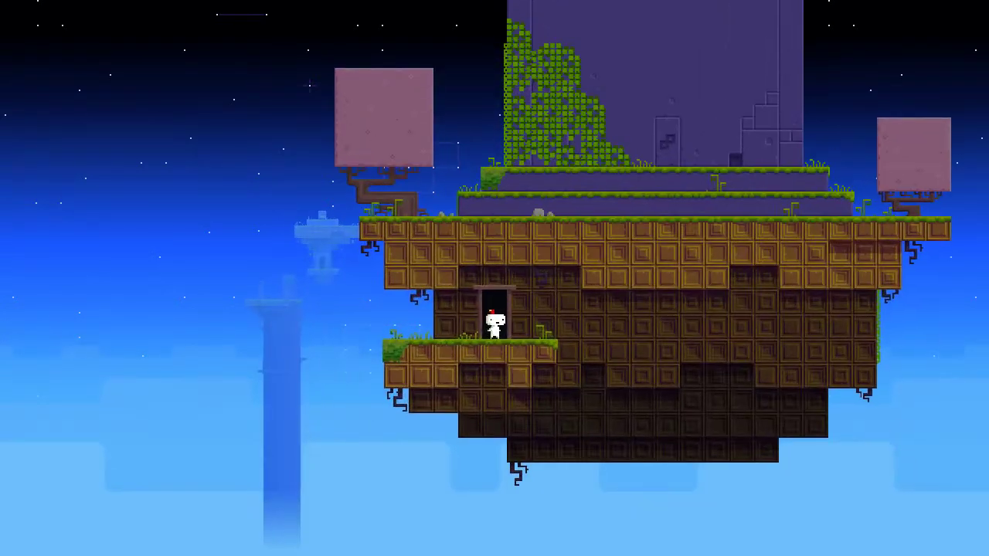
Check the small purple area on the world map
key(Tab)
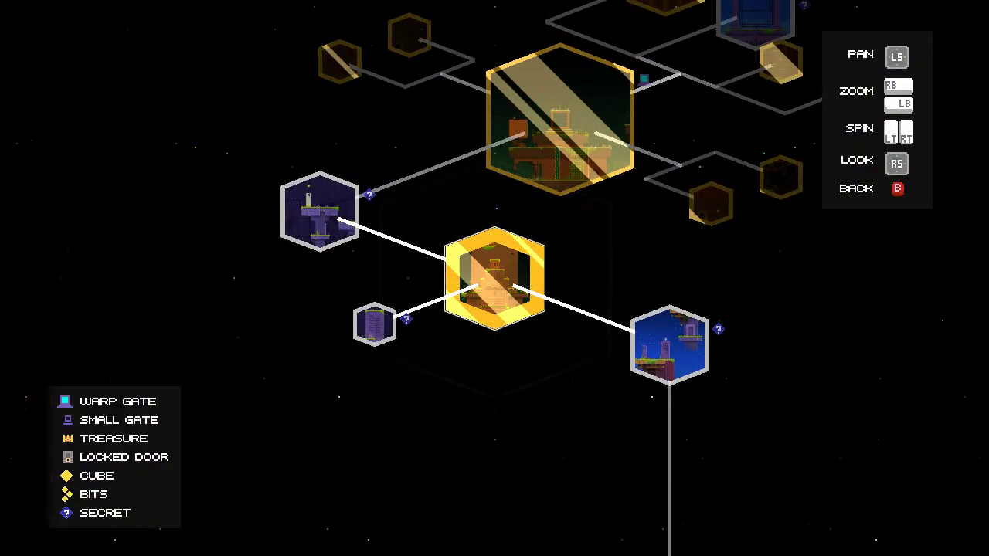
key(Left)
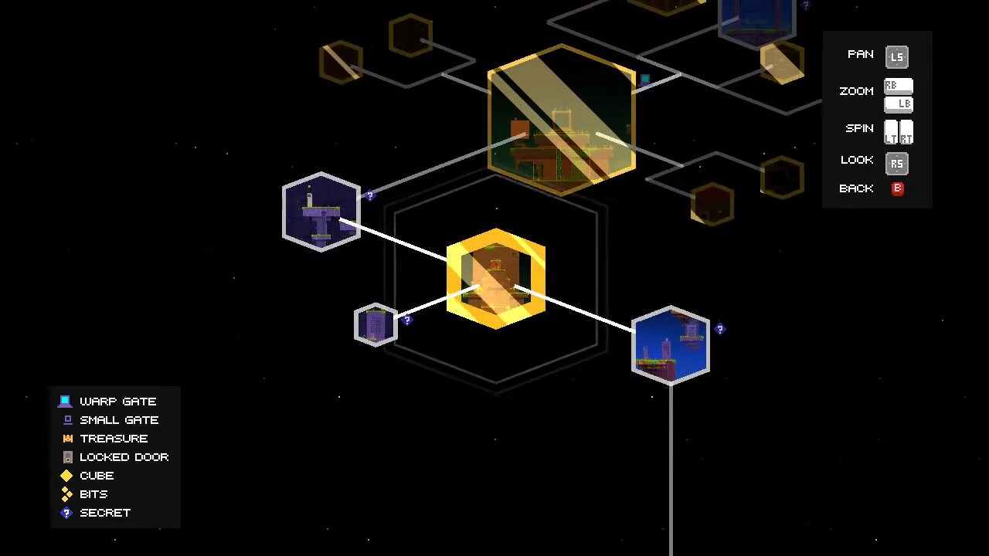
key(Escape)
Rotate around the island and walk Gomez onto the grassy ledge
key(a)
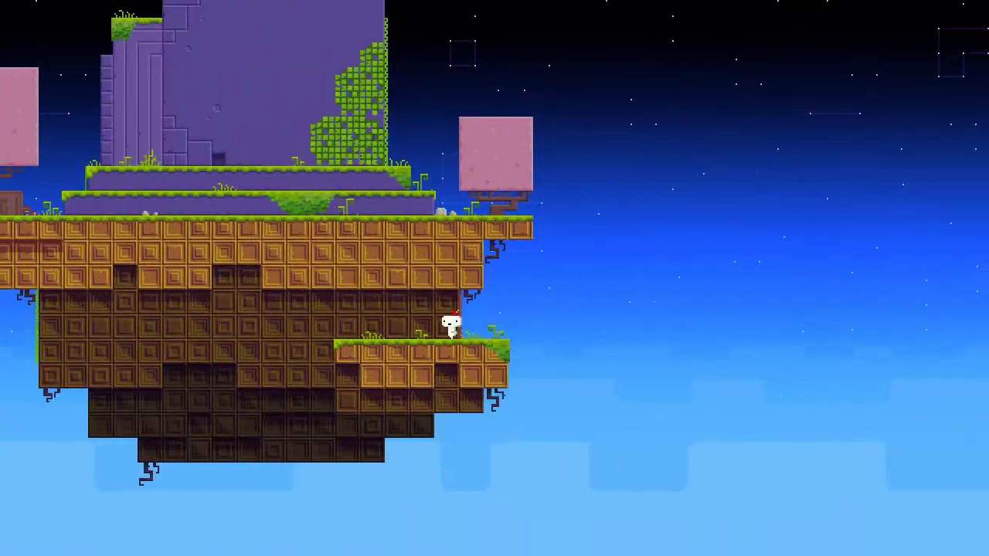
key(d)
key(d)
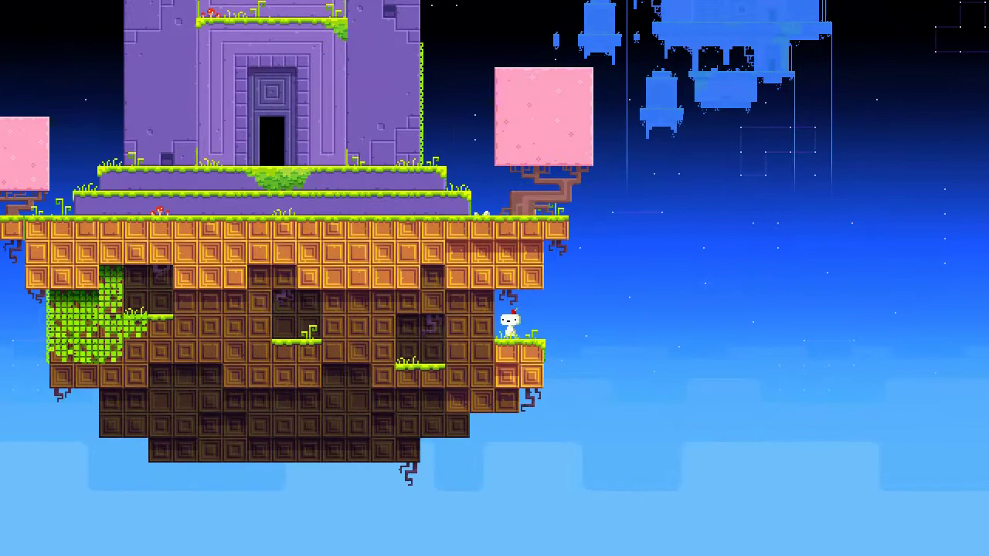
key(Left)
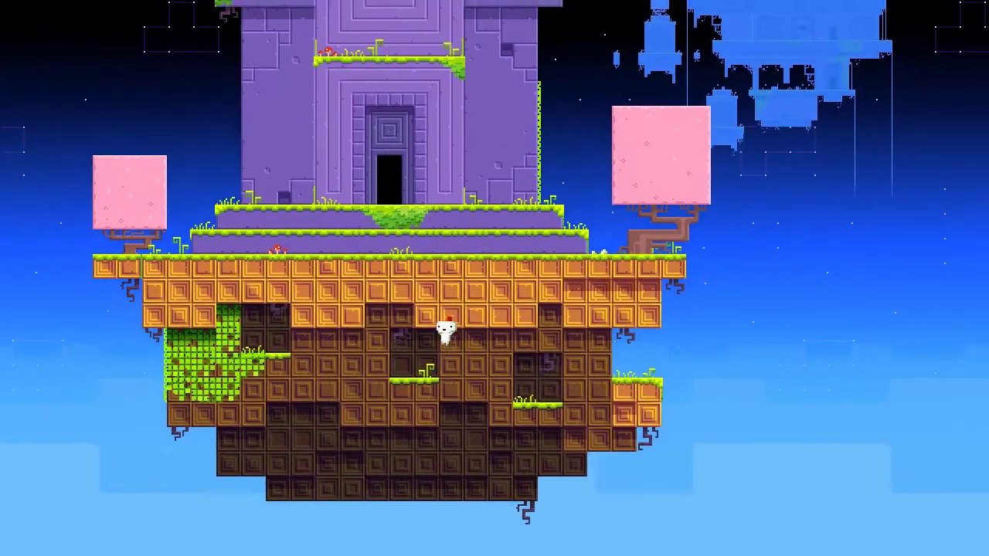
key(Left)
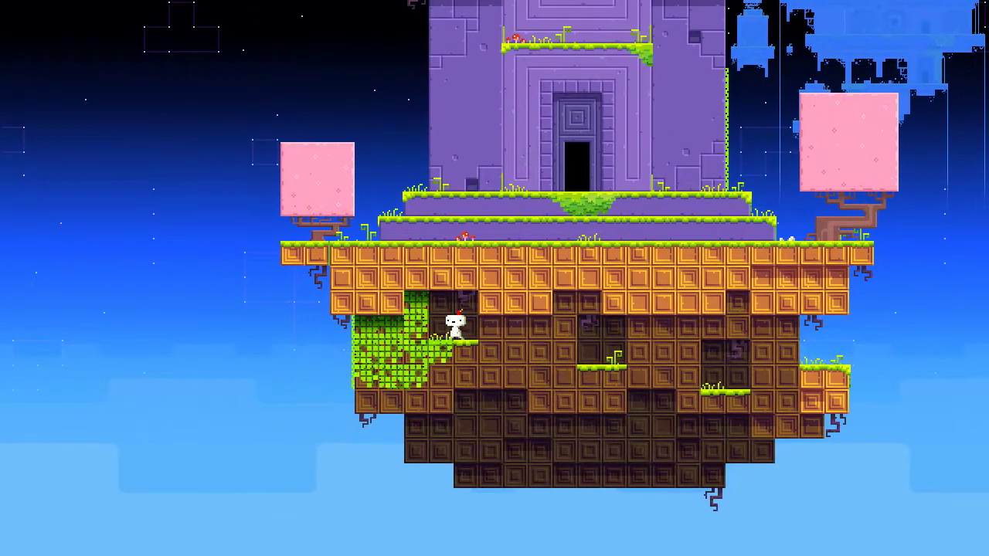
Drop into the alcove below and enter the revealed tower doorway
key(d)
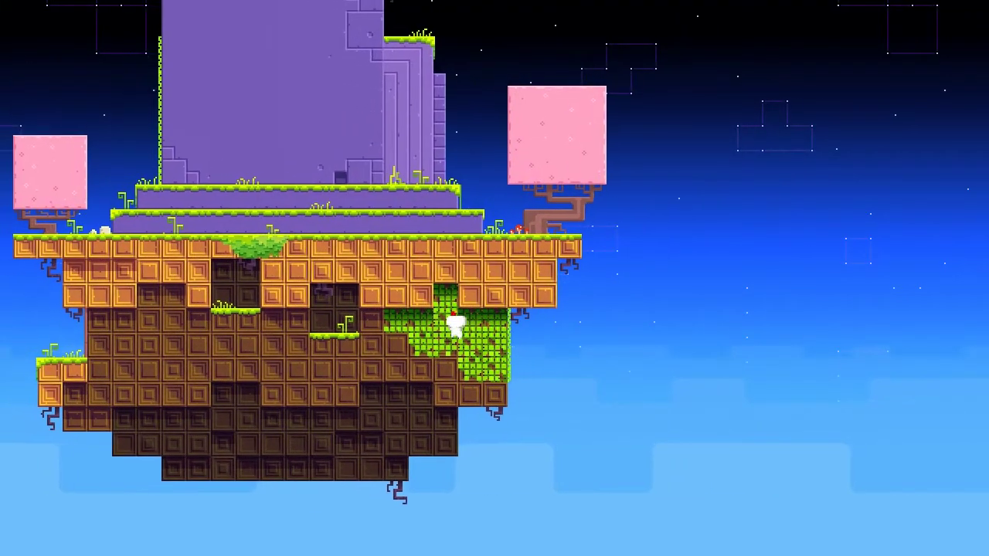
key(Left)
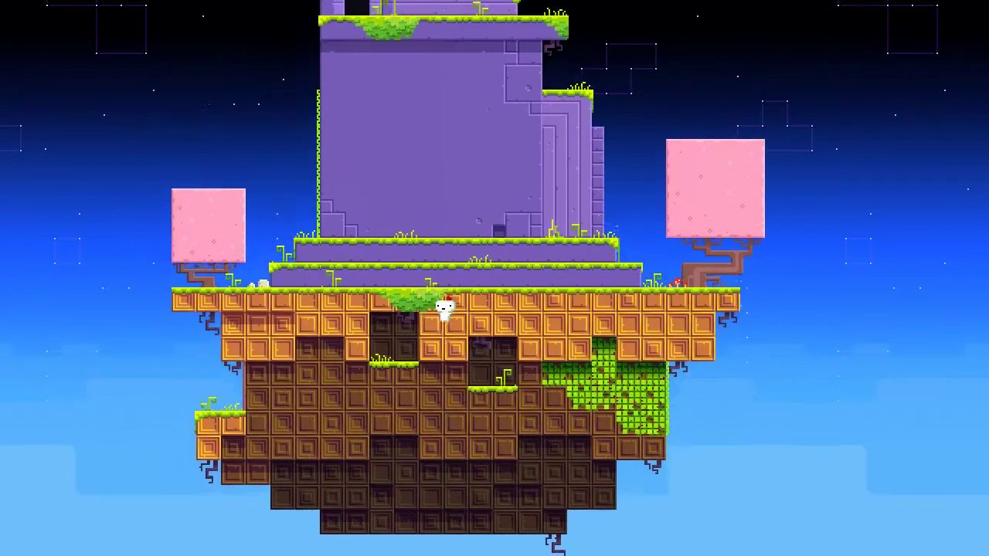
key(Down)
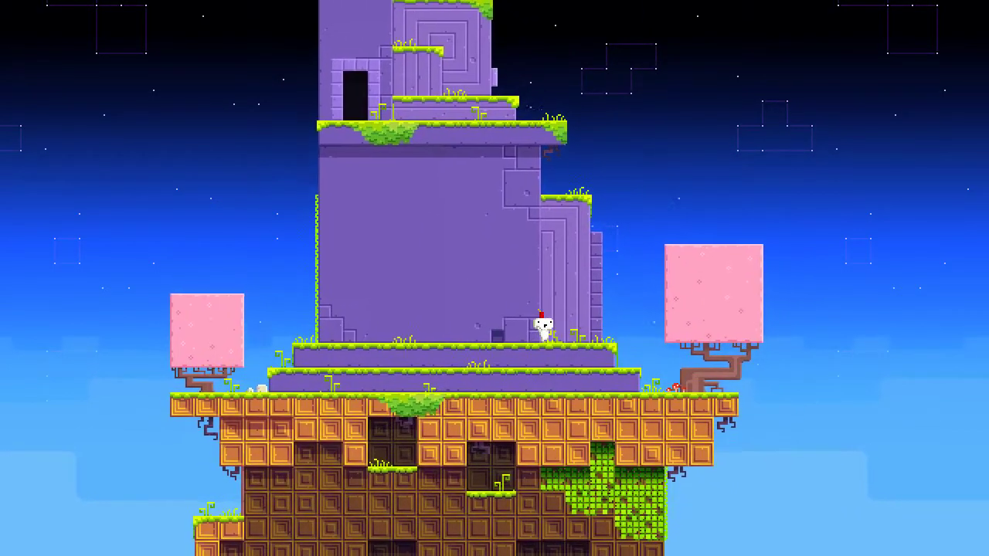
key(d)
key(Up)
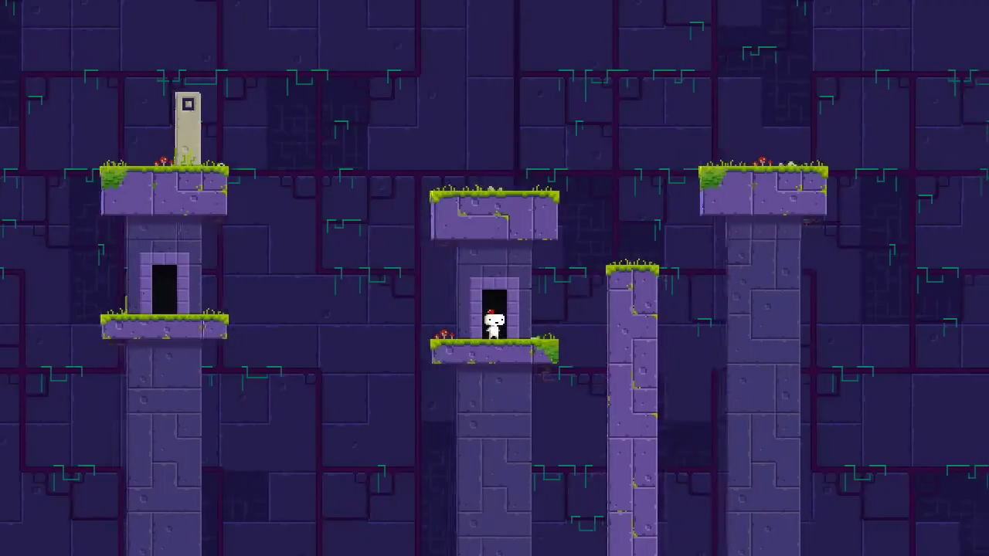
Jump across the pillar tops to the higher right platform and check the world map
key(Right)
key(space)
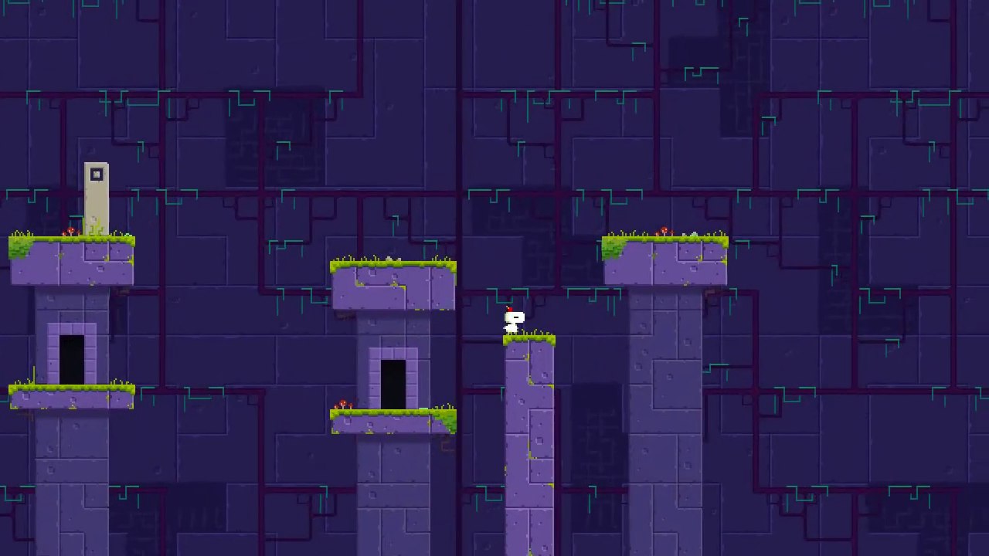
key(Left)
key(space)
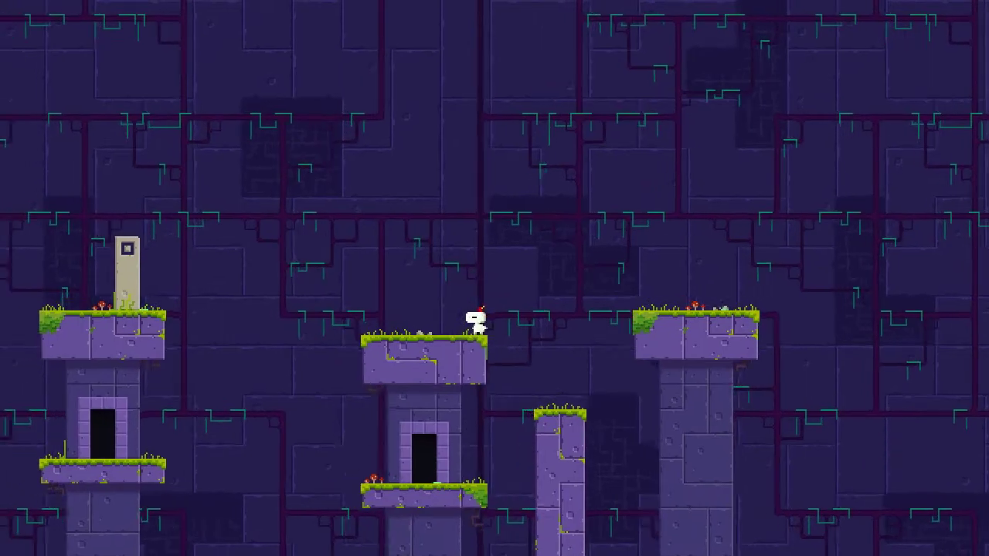
key(d)
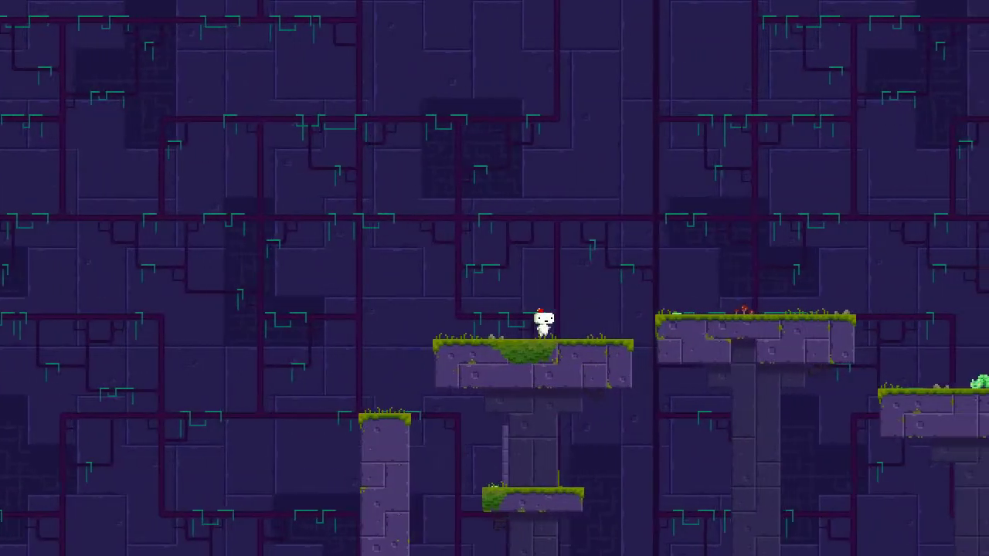
key(Right)
key(space)
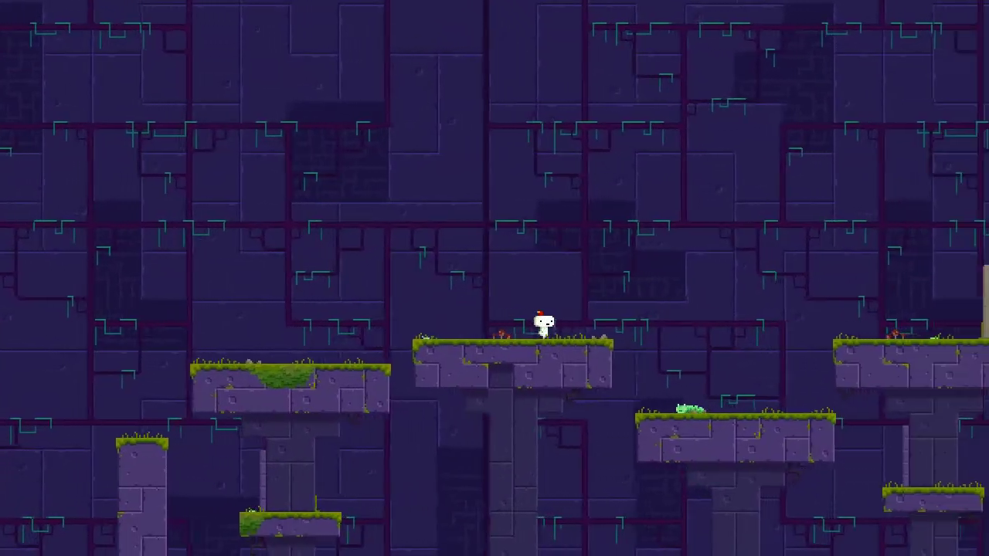
key(Tab)
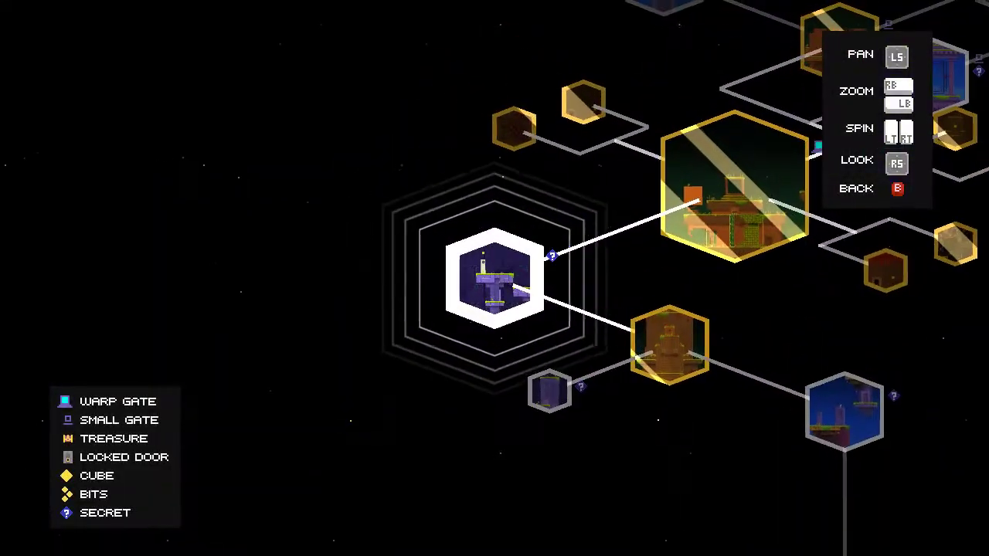
key(Escape)
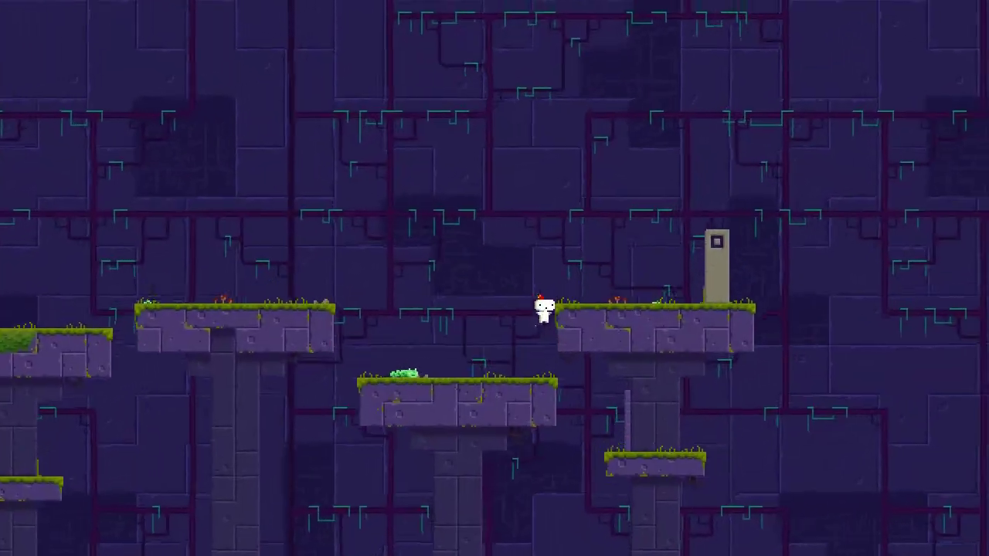
Read the stone monolith, then drop to the lower platform on the left
key(Right)
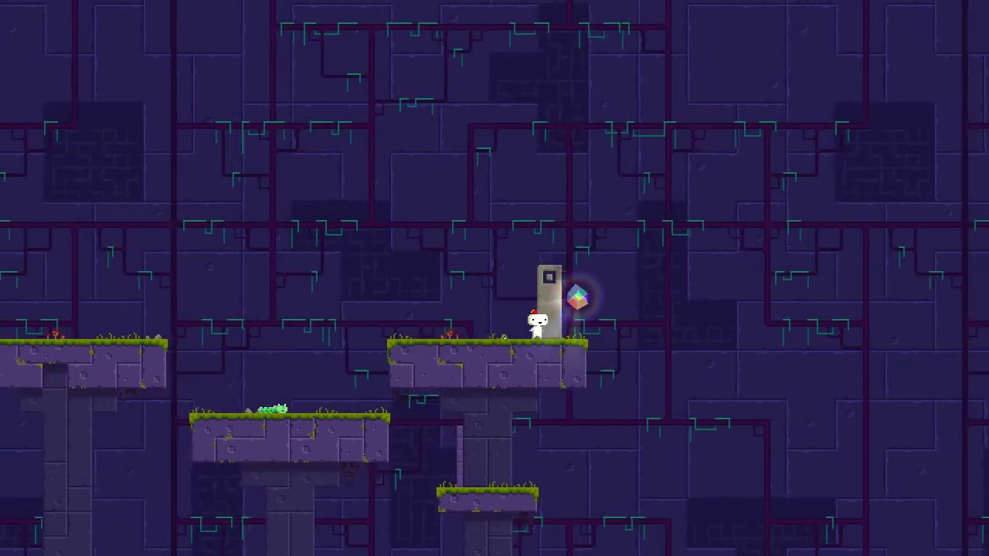
key(Up)
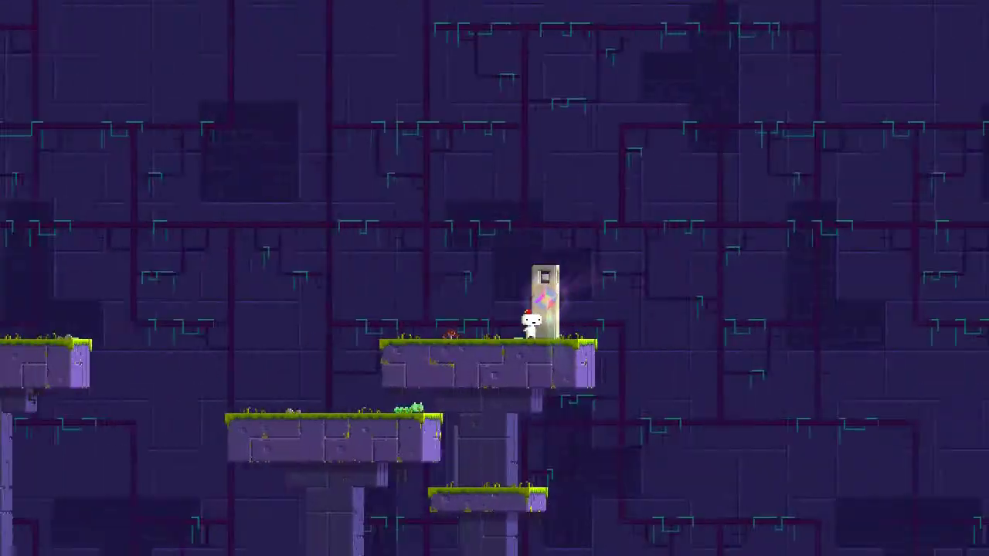
key(Left)
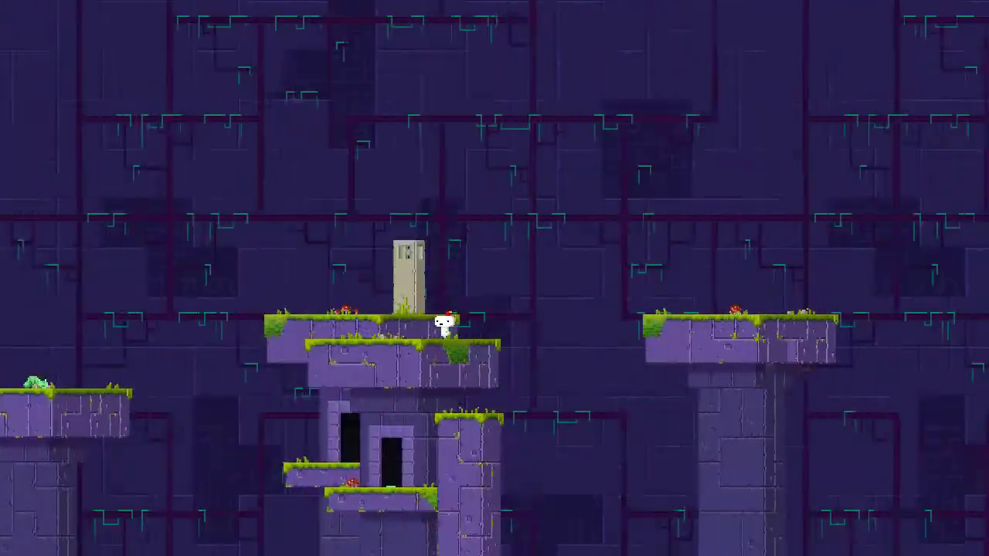
key(Tab)
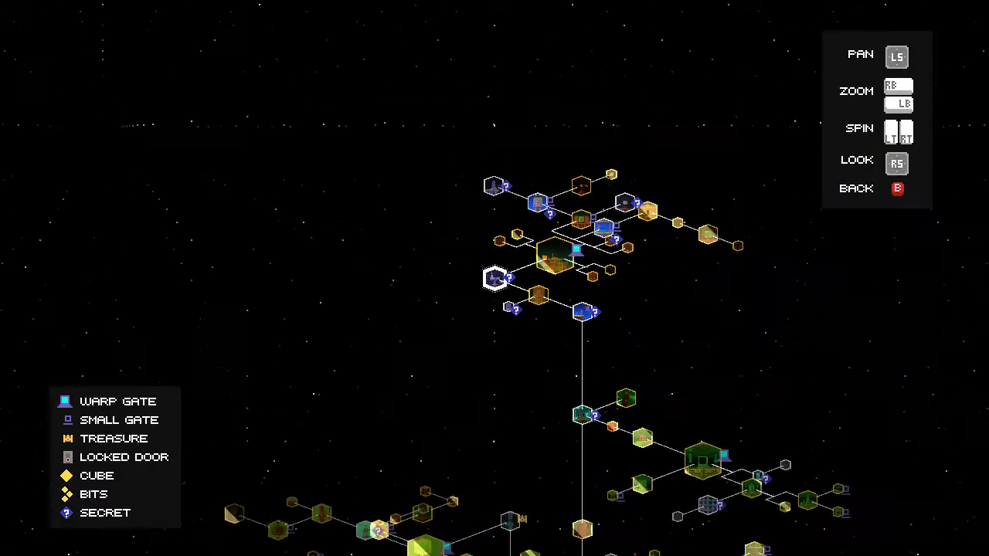
Close the map and check the inventory showing 31 cube shards and 11 anti-cubes
key(Escape)
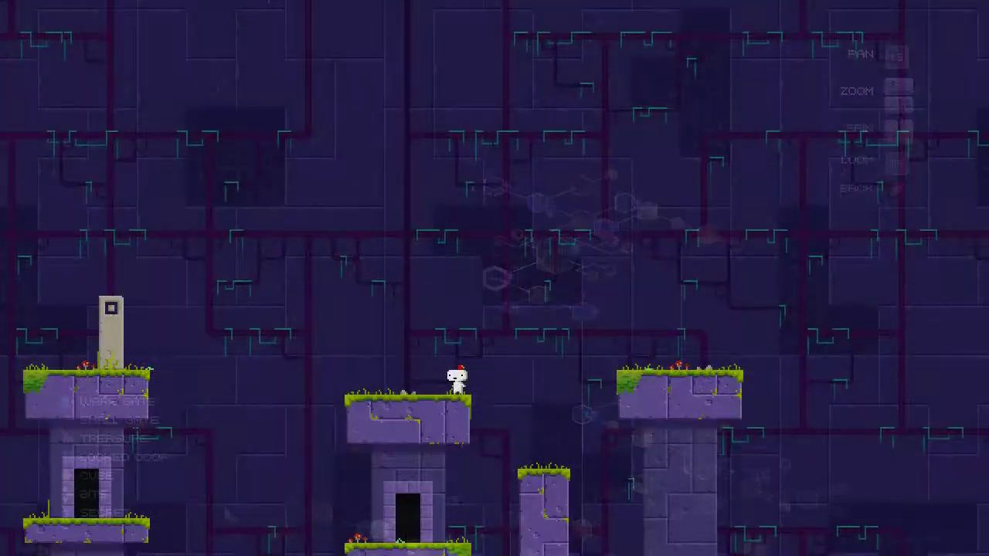
key(i)
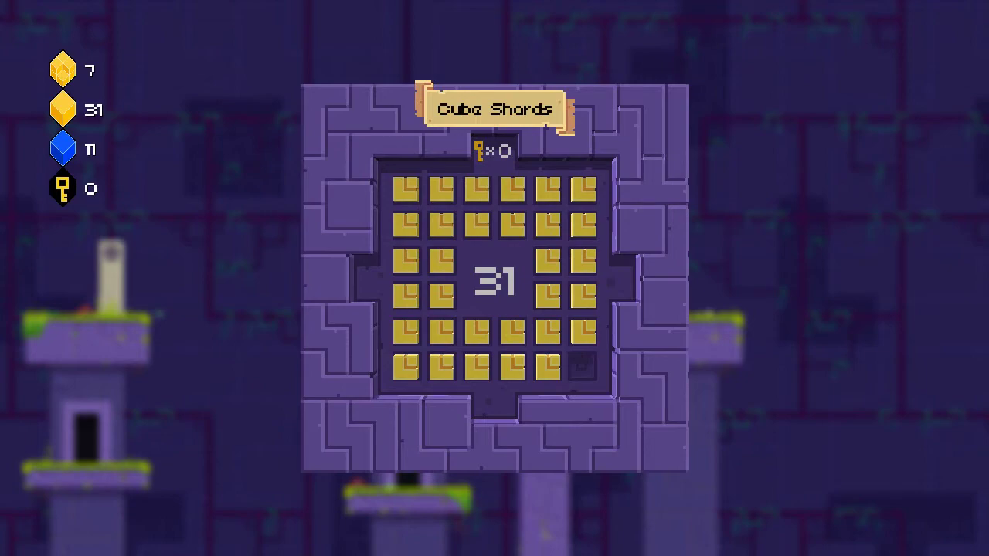
key(Escape)
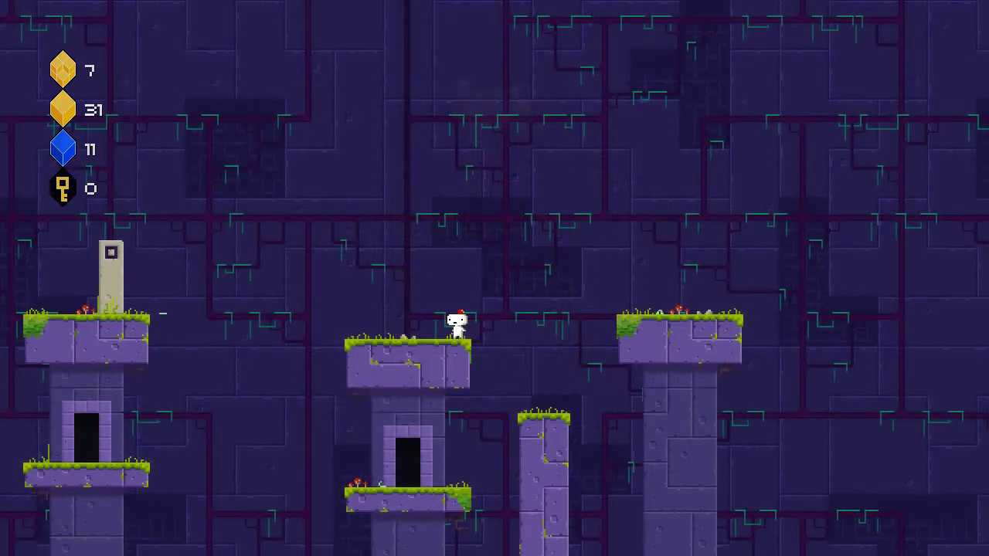
Browse the world map, zooming out over the green cluster and wider node network
key(Tab)
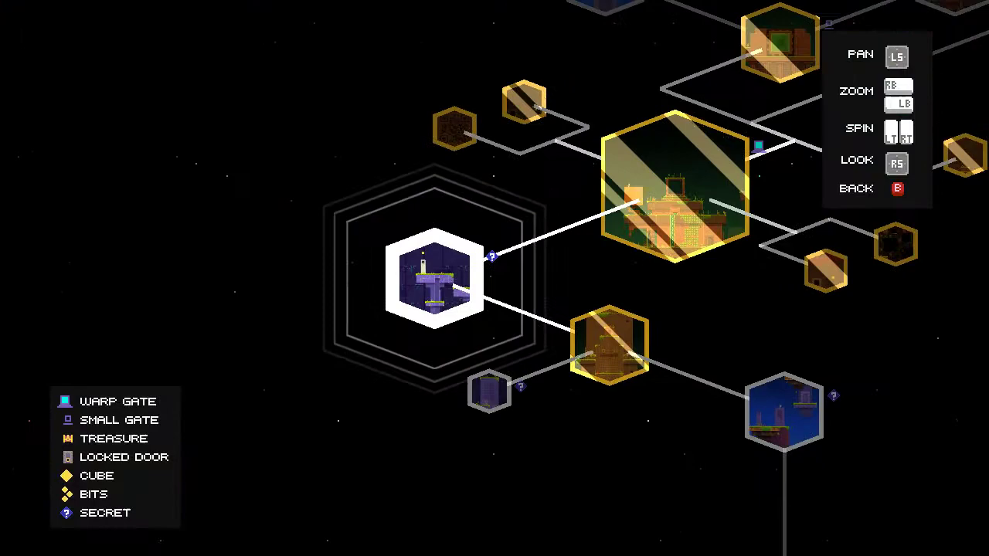
key(Down)
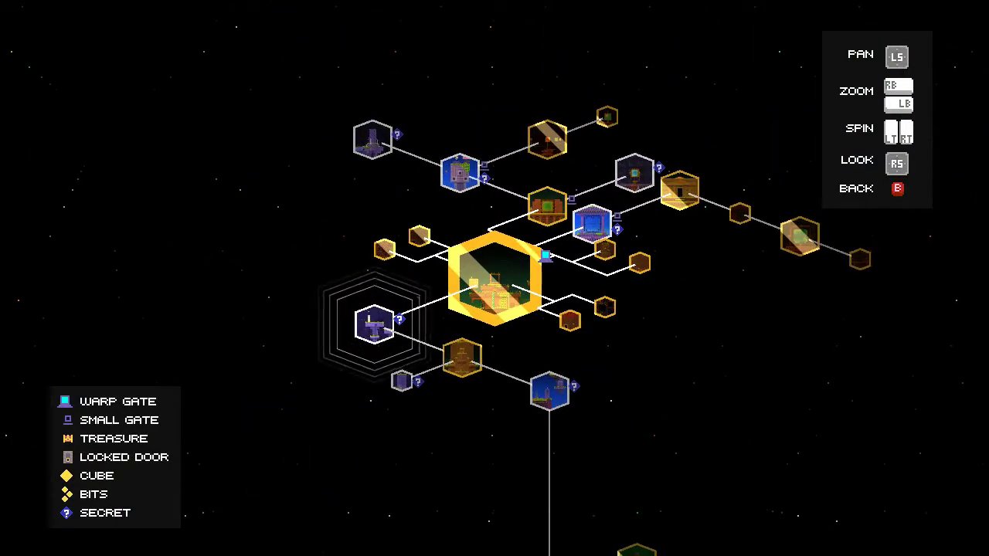
key(Right)
key(Down)
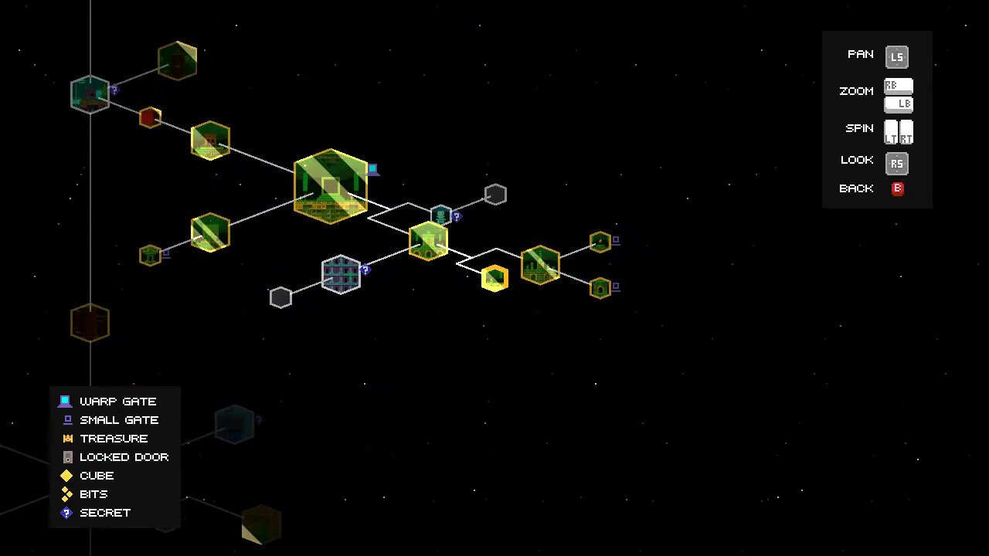
key(Page_Down)
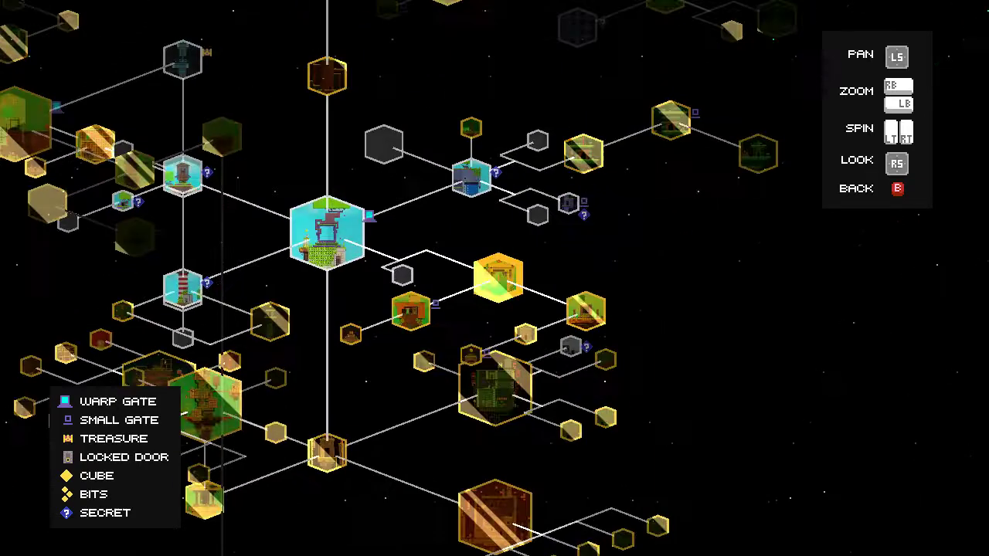
key(Right)
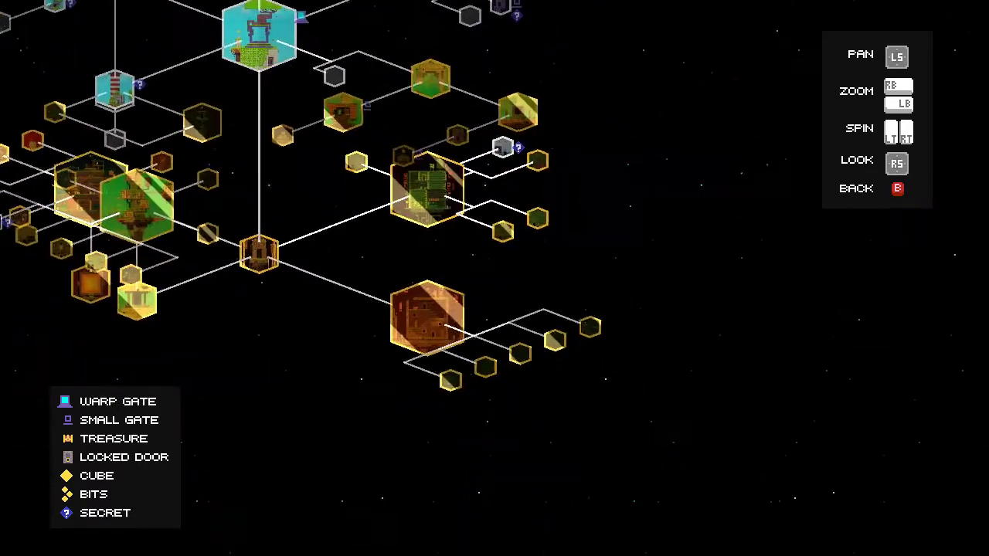
key(Down)
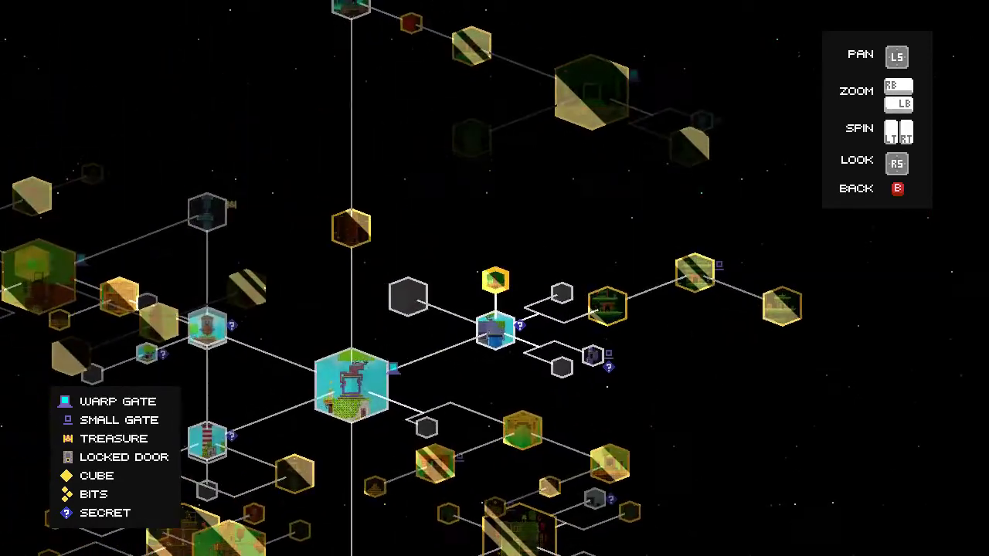
key(Left)
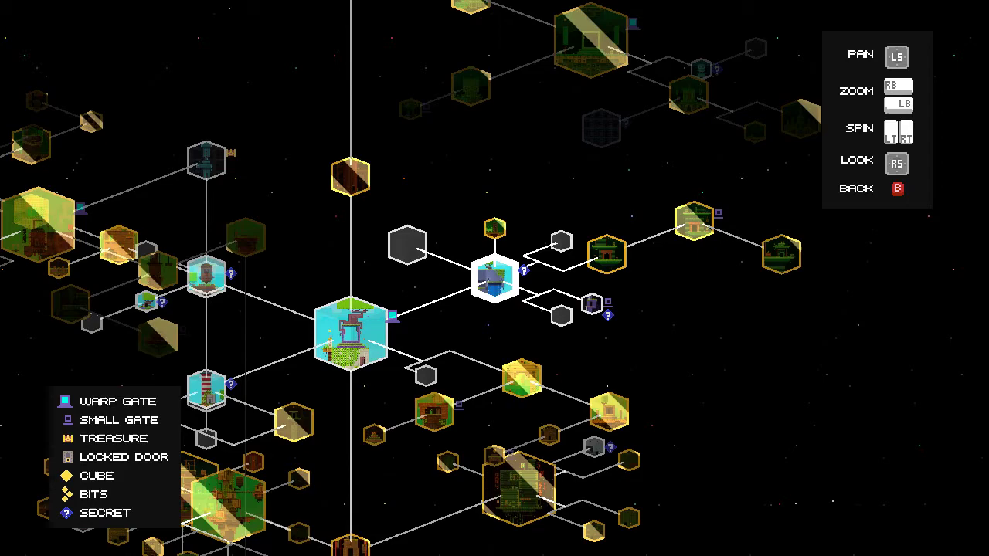
Spin the map around the warp gate hub, select its node, then leave the map
key(a)
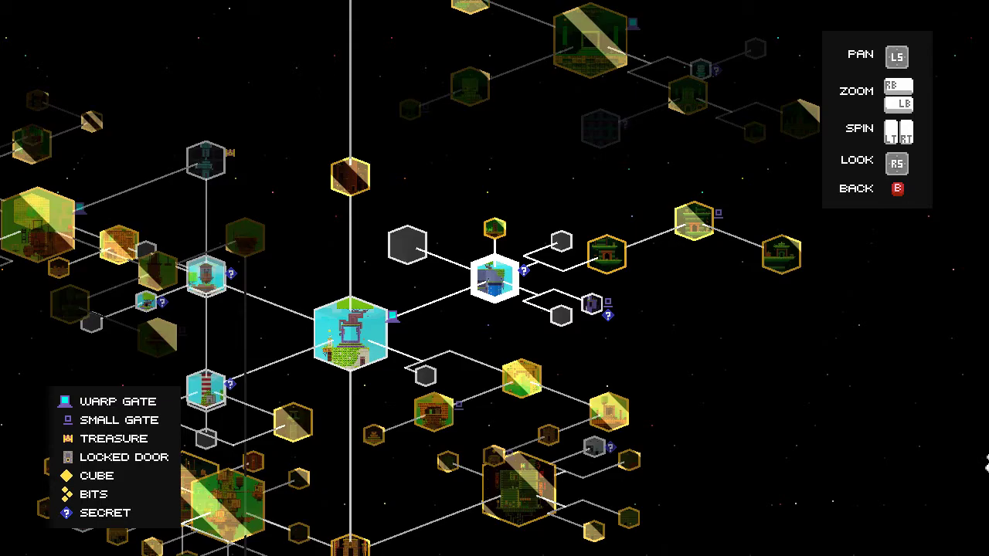
key(Right)
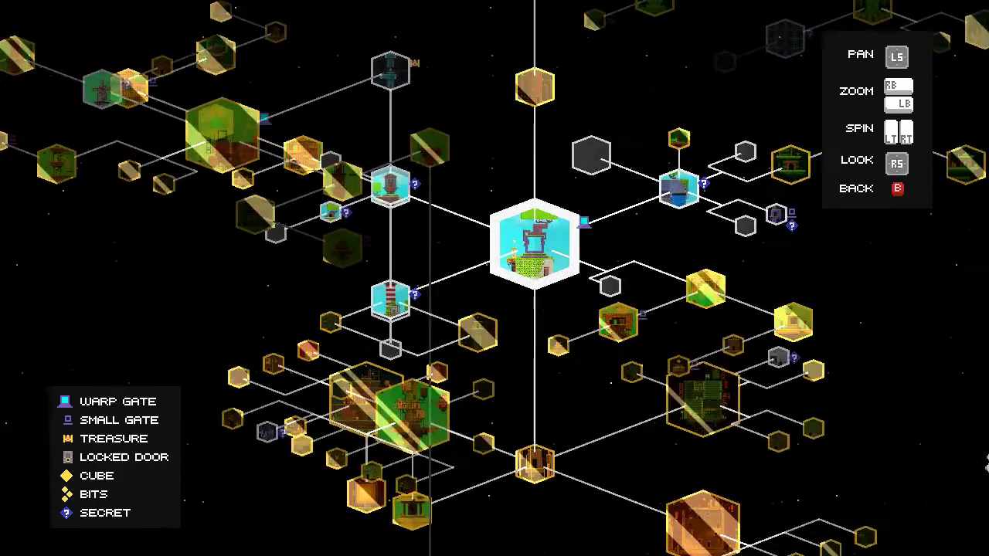
key(Right)
key(Right)
key(Right)
key(Right)
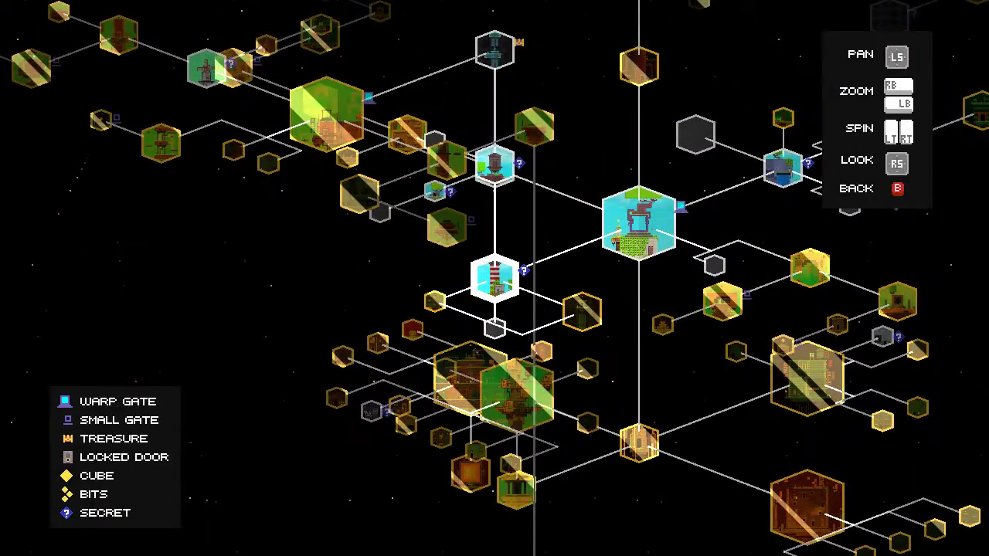
key(Right)
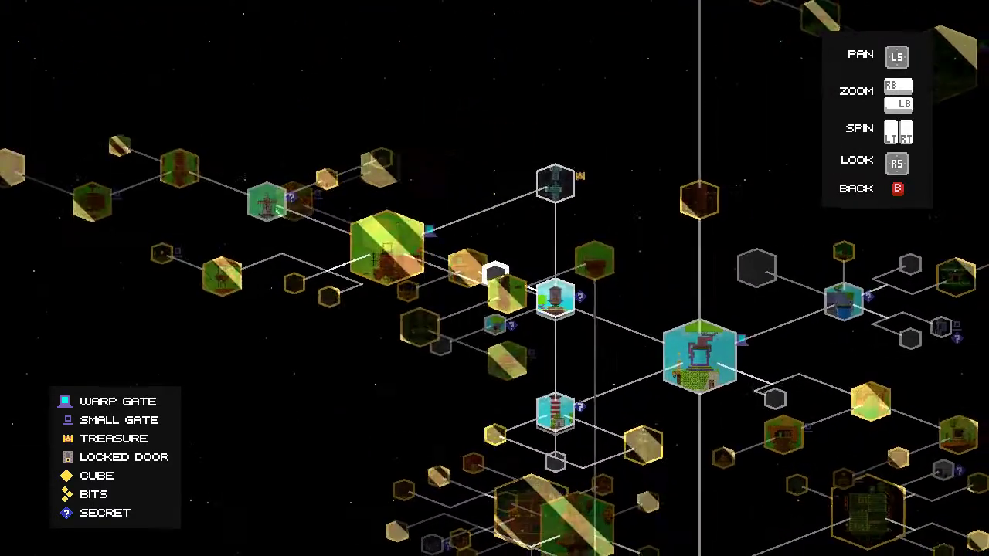
key(Right)
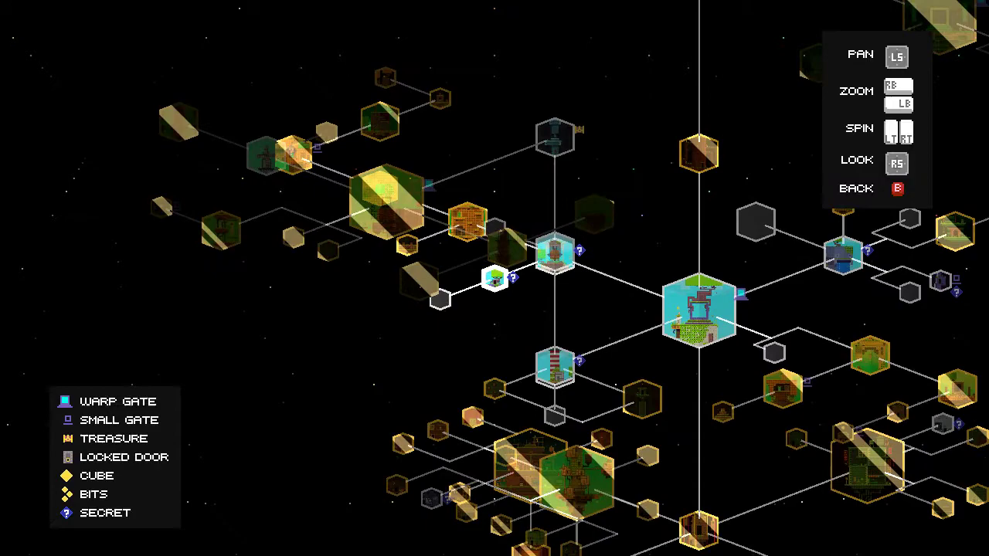
key(Right)
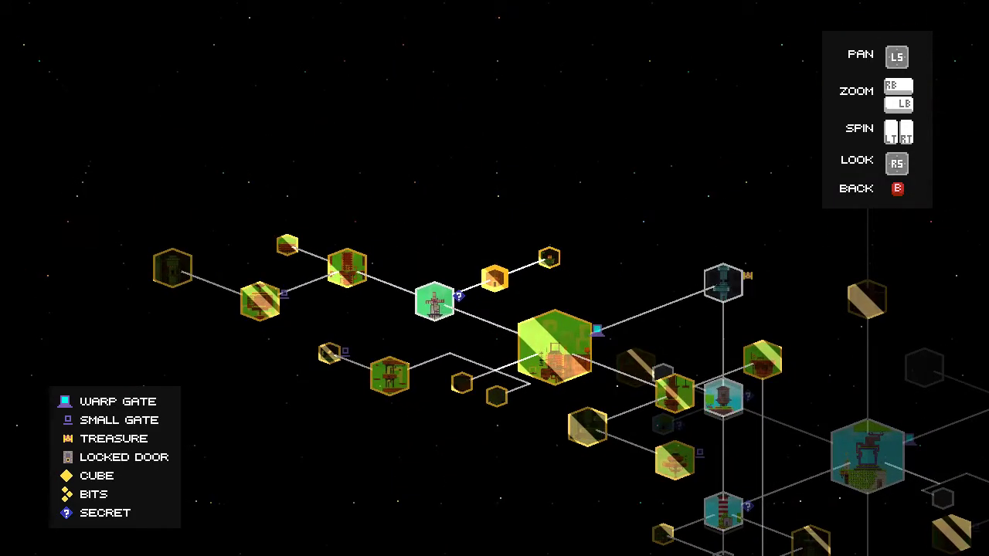
key(Escape)
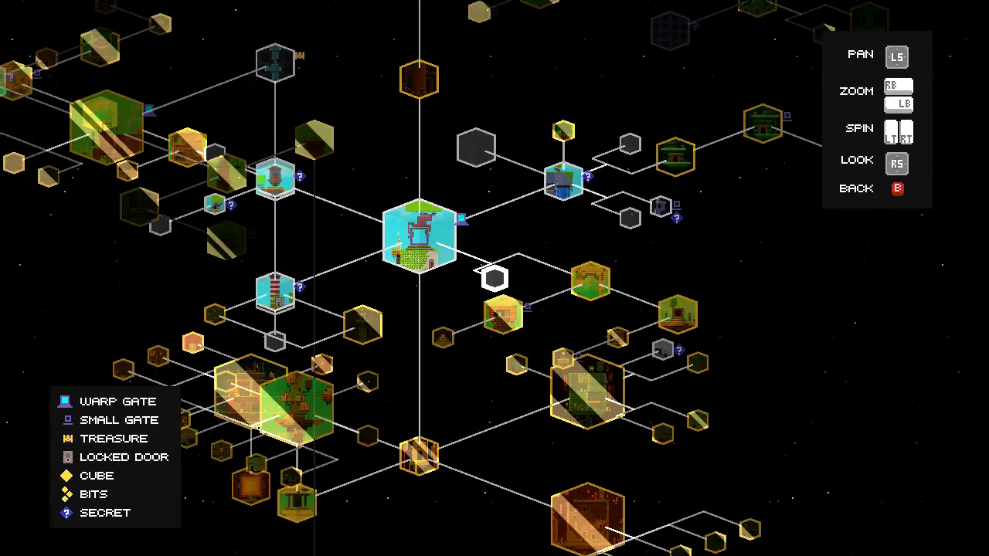
key(Up)
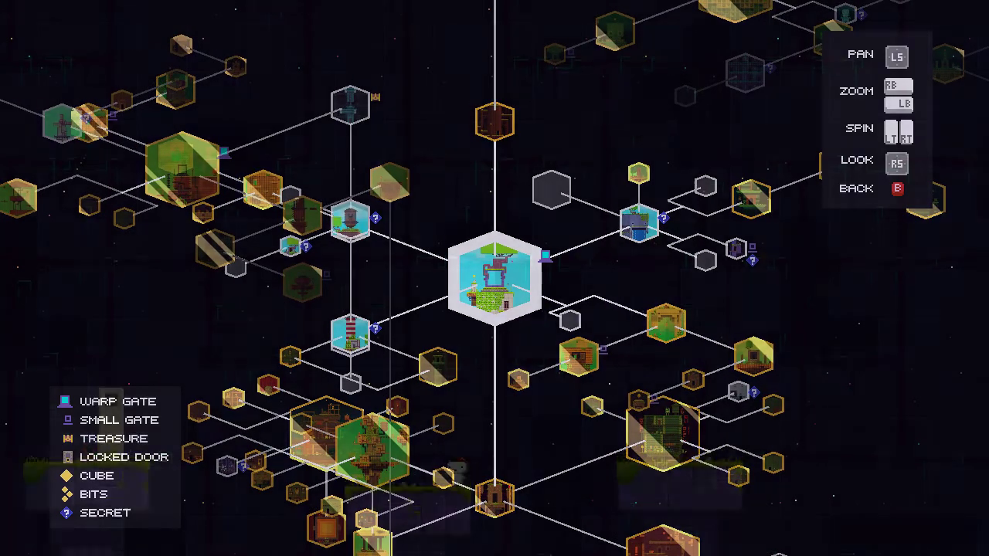
key(Escape)
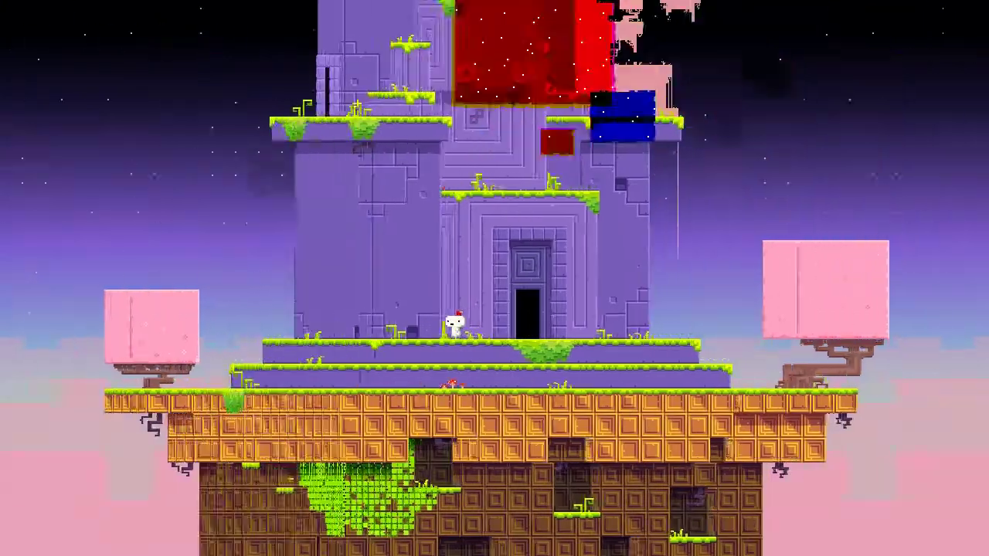
key(a)
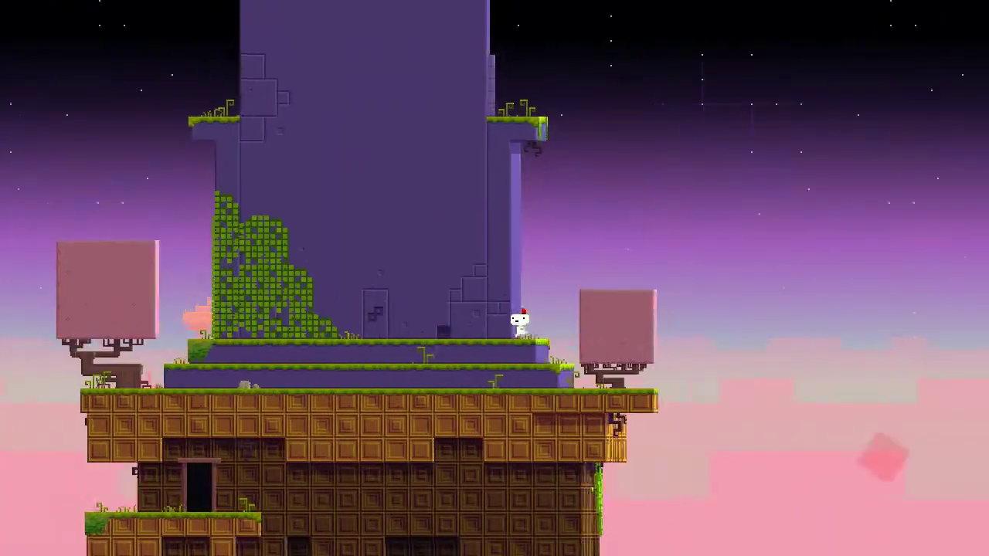
Rotate the tower round to the side with the void blocks
key(Left)
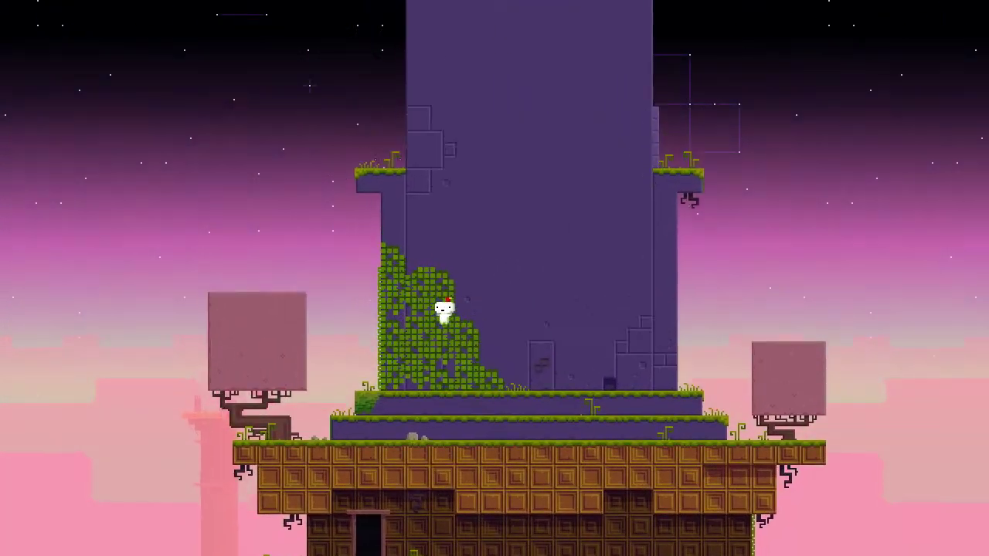
key(a)
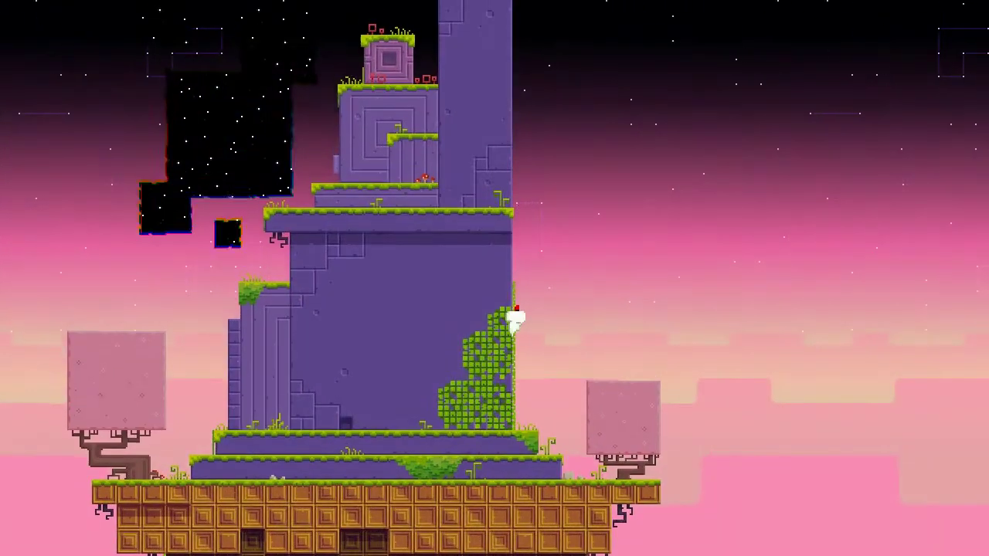
key(a)
key(a)
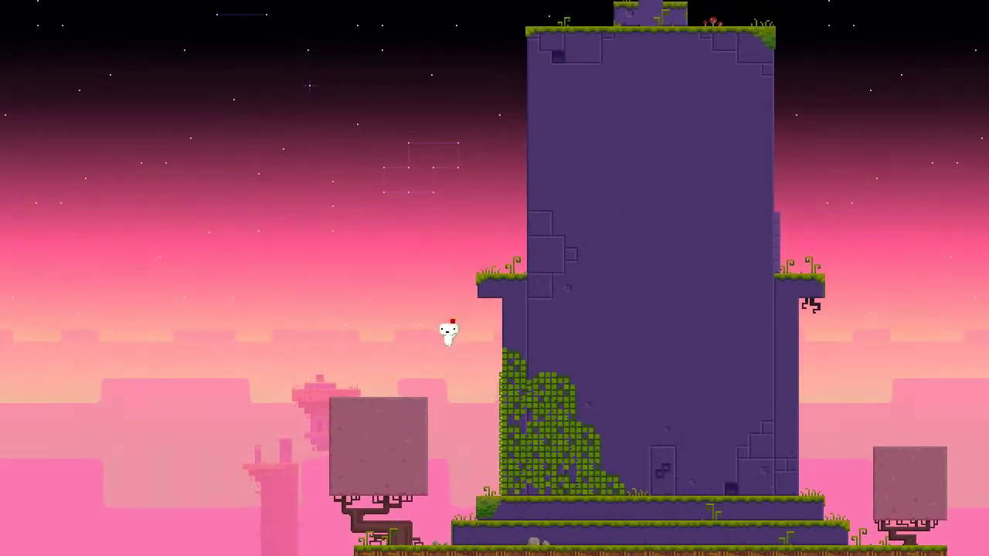
key(a)
Jump from the pink tree onto the grassy ledge and walk to the doorway
key(space)
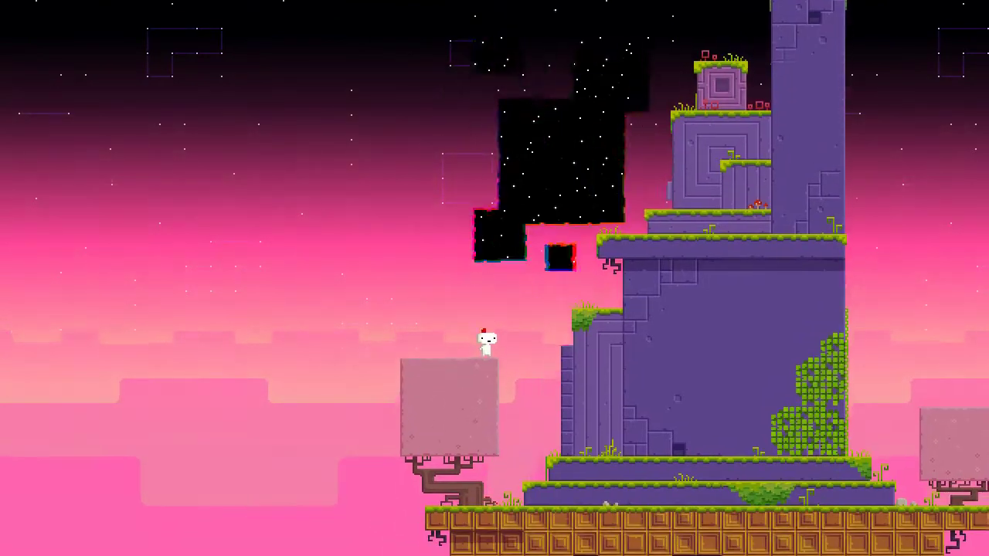
key(space)
key(space)
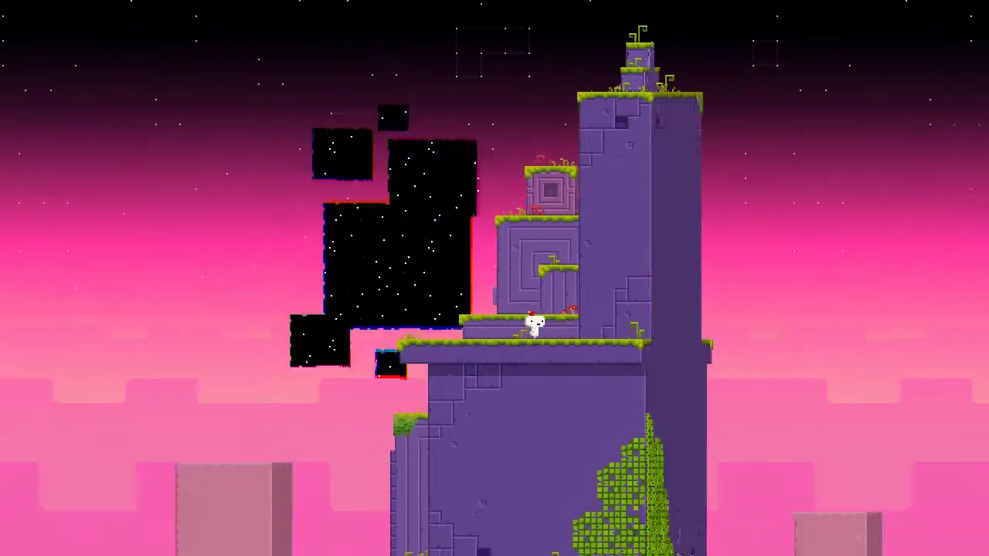
key(a)
key(d)
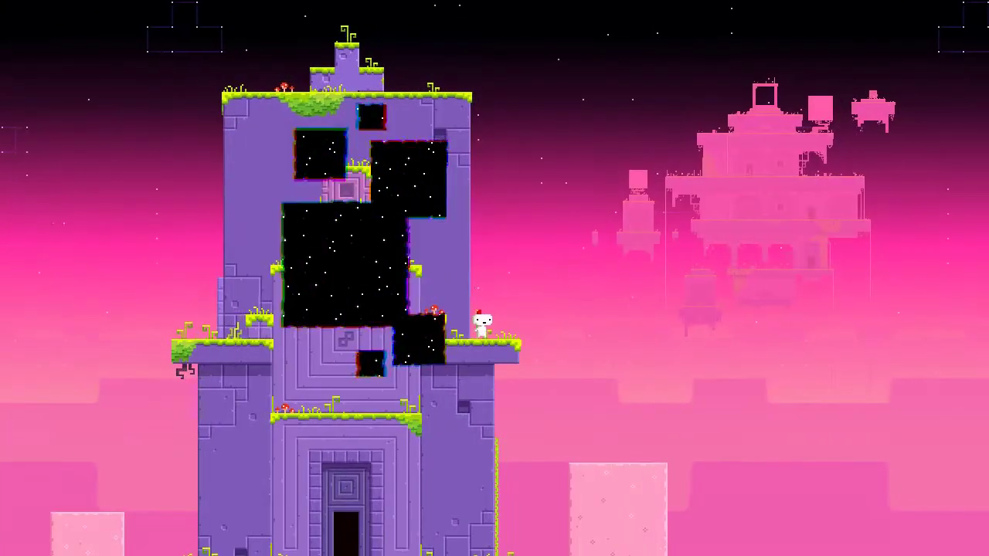
key(d)
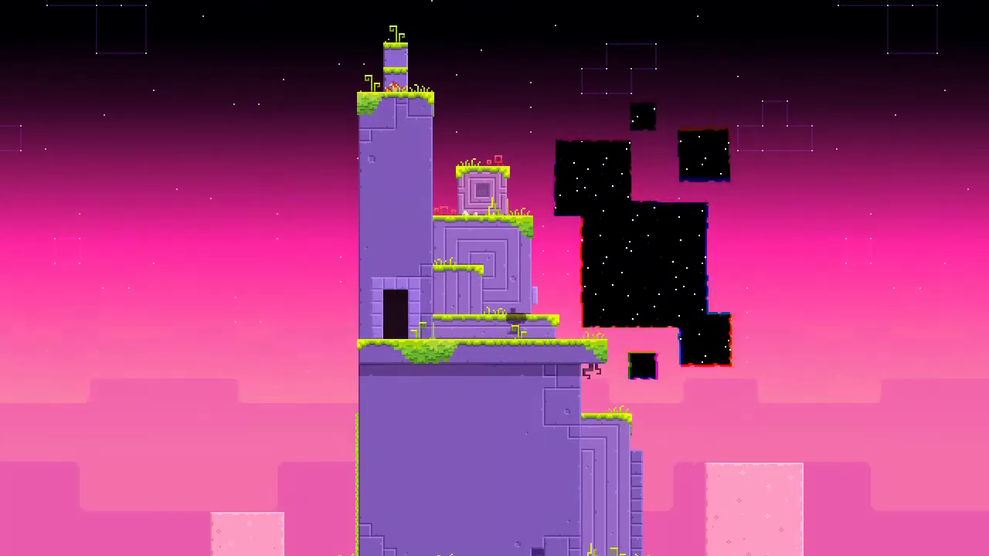
key(Right)
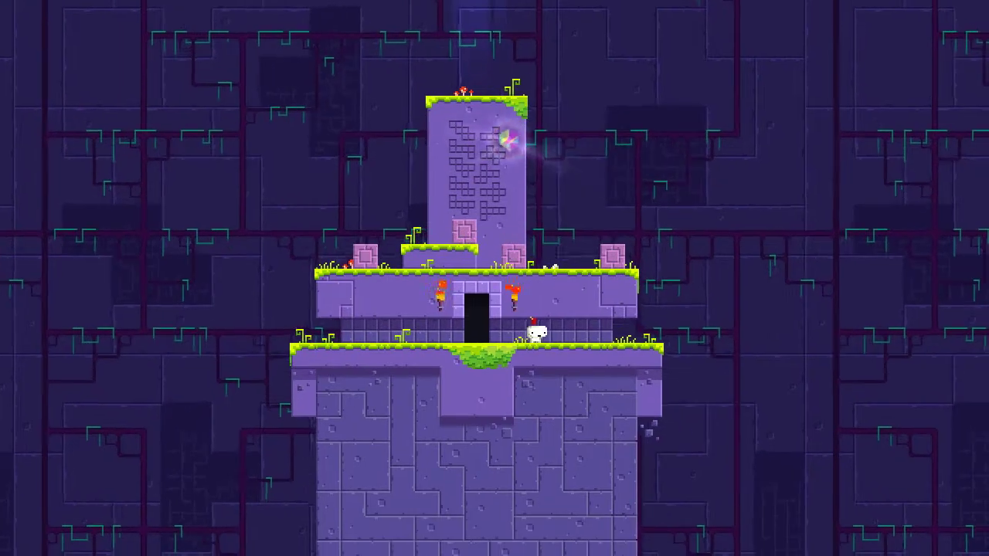
Jump up the ledges beside the glyph pillar toward the glowing cube bit
key(space)
key(Right)
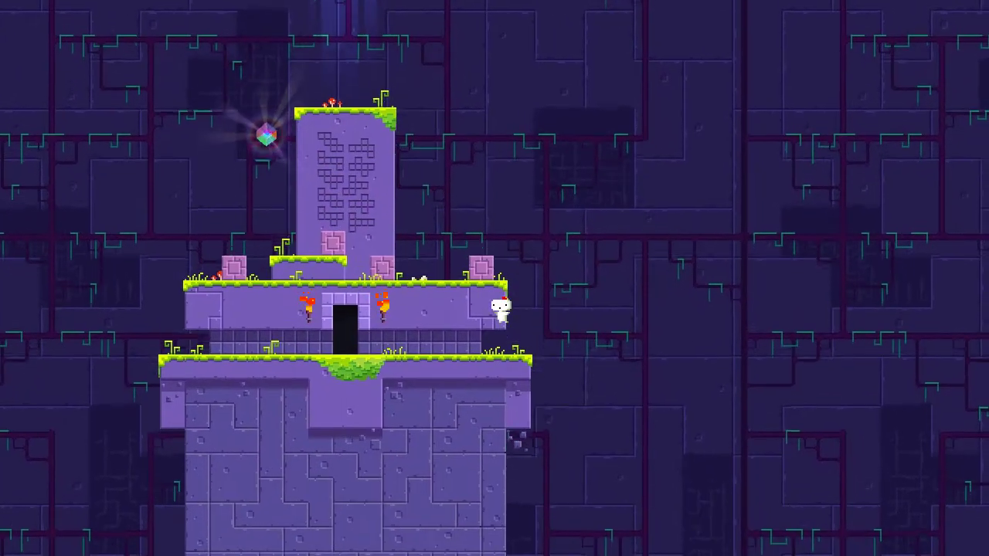
key(space)
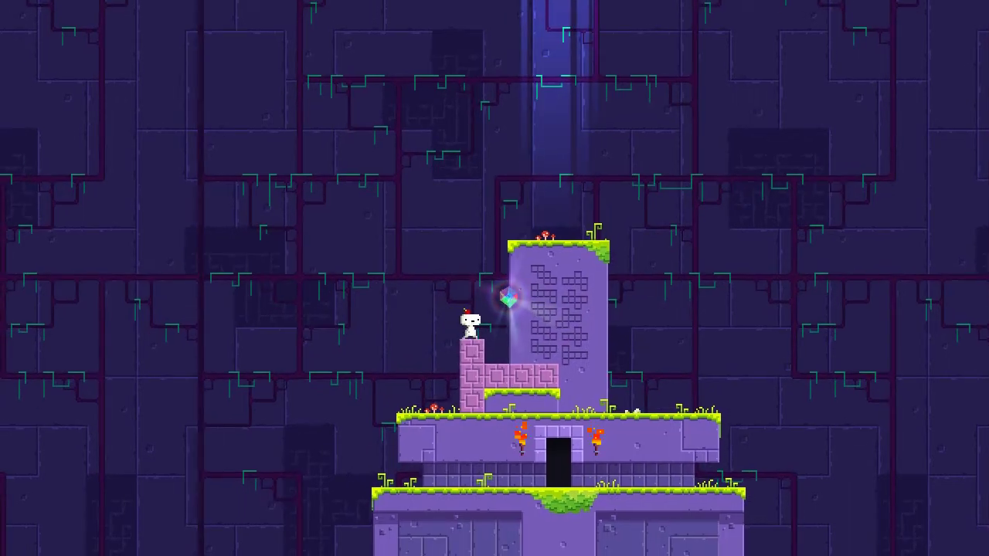
key(a)
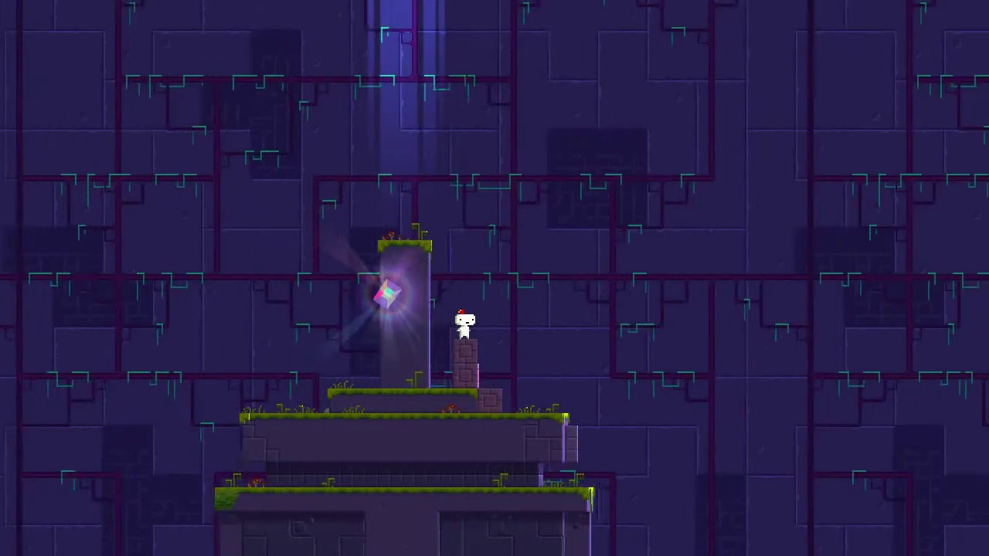
key(d)
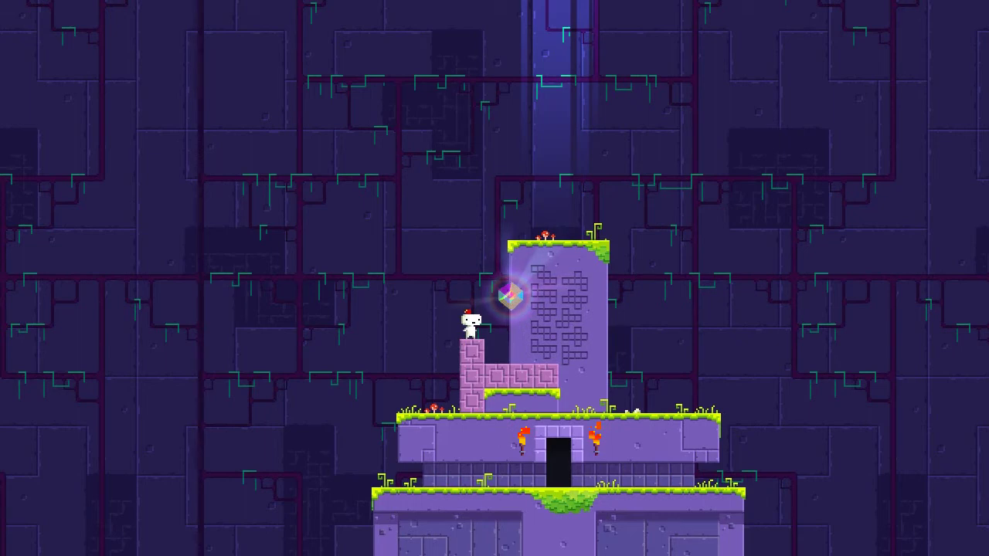
key(Left)
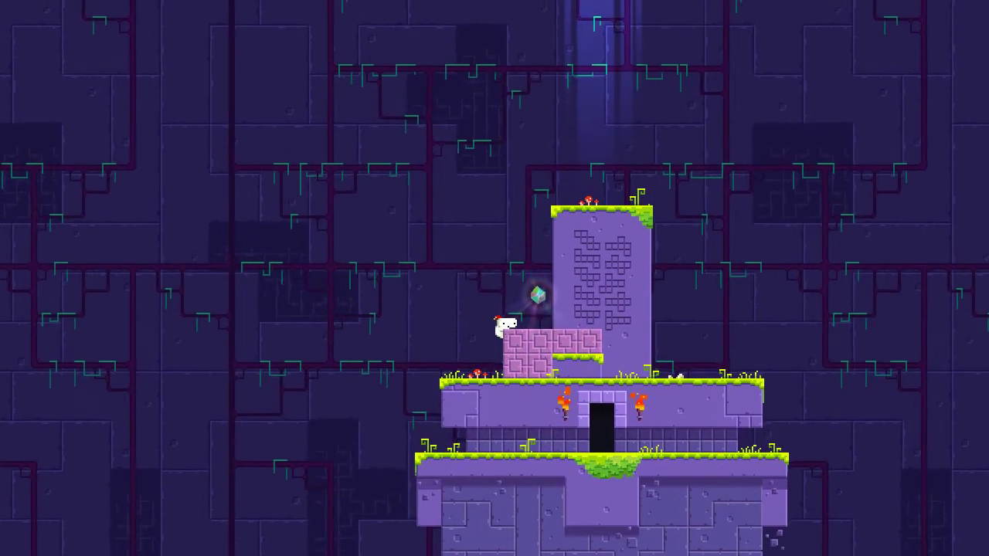
key(space)
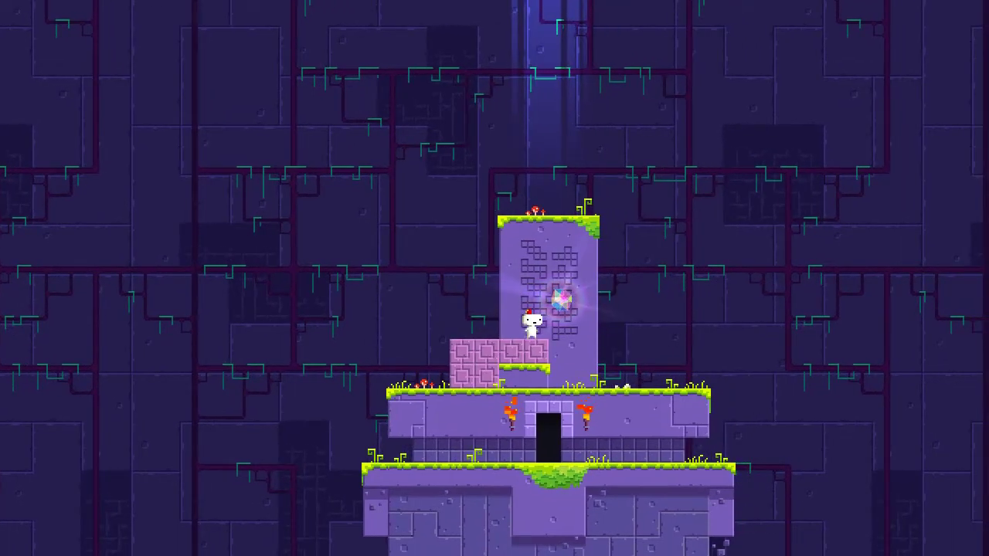
key(Right)
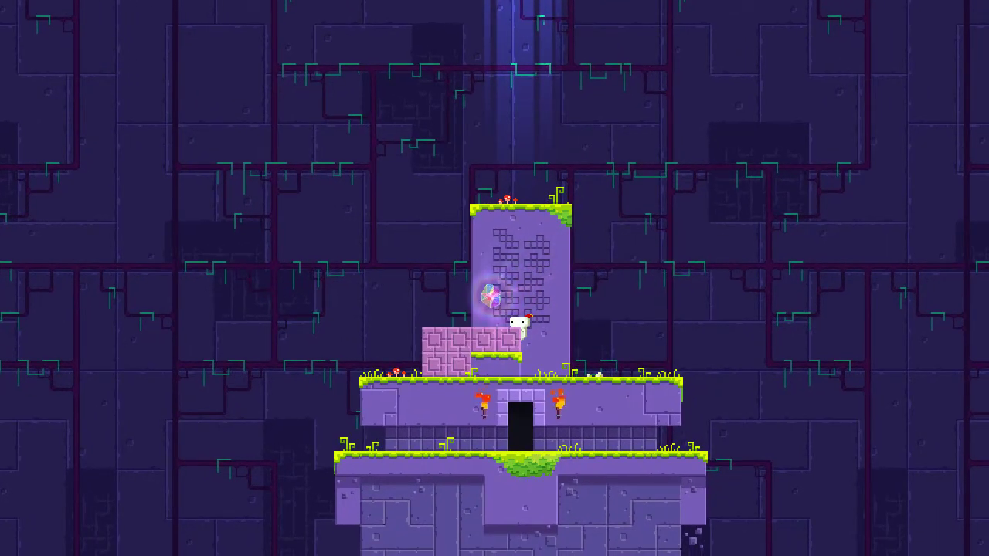
key(space)
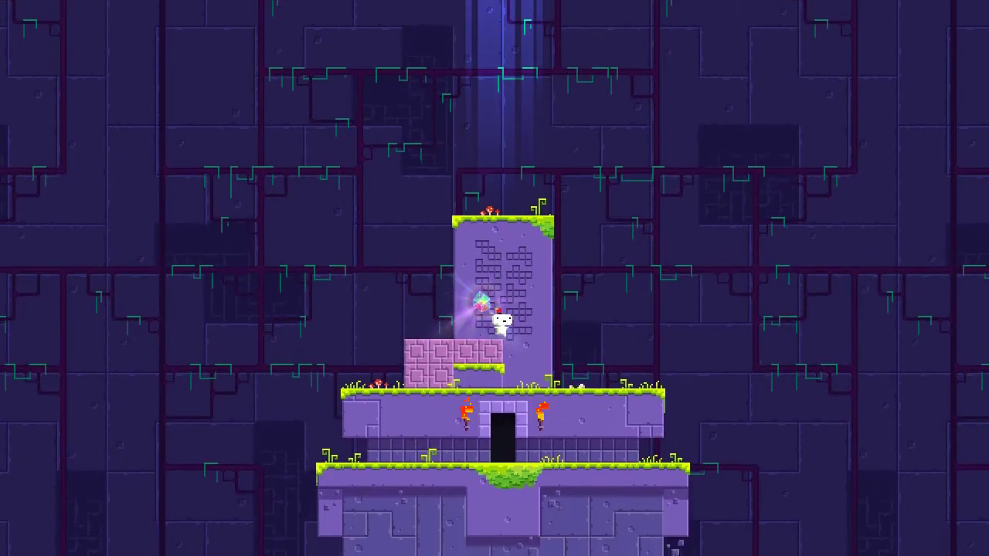
key(Right)
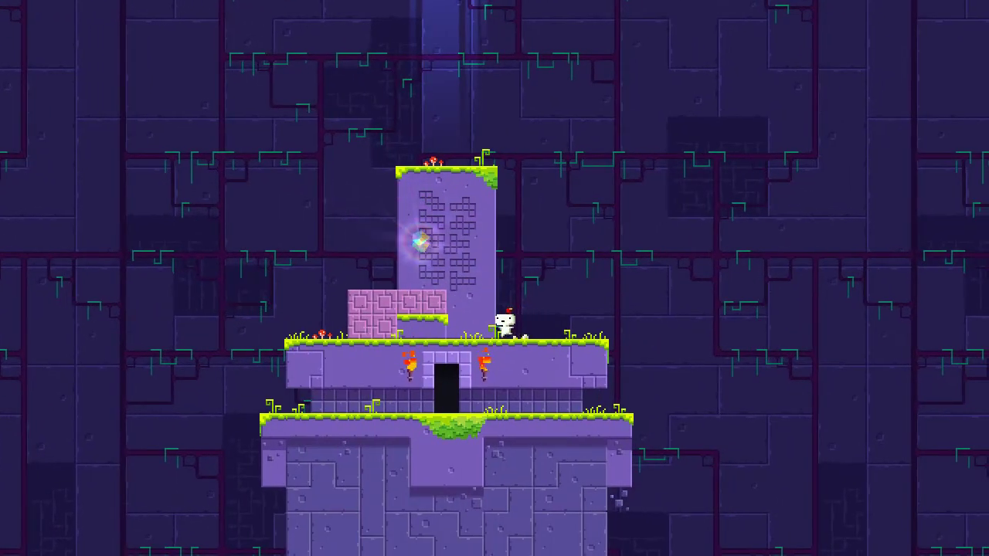
key(Left)
key(space)
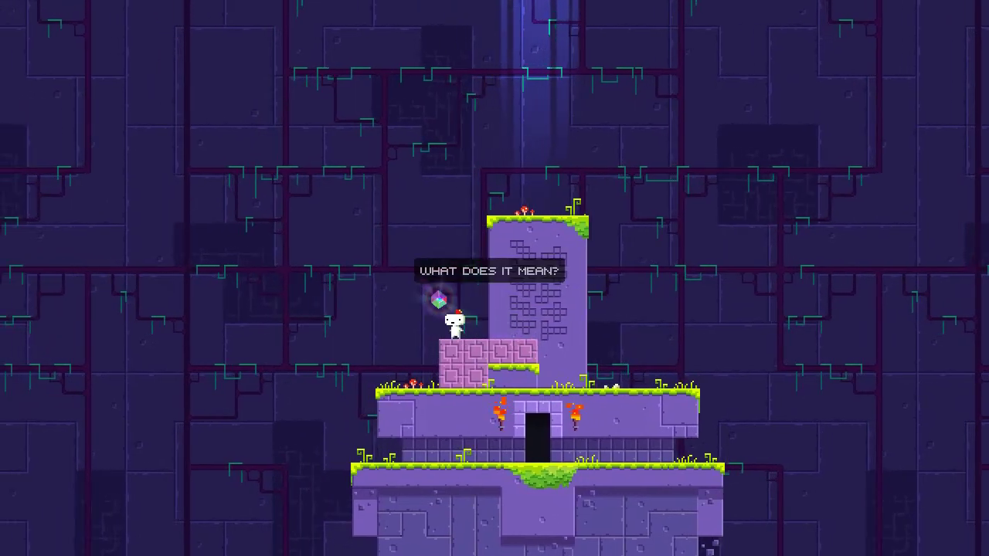
key(space)
key(d)
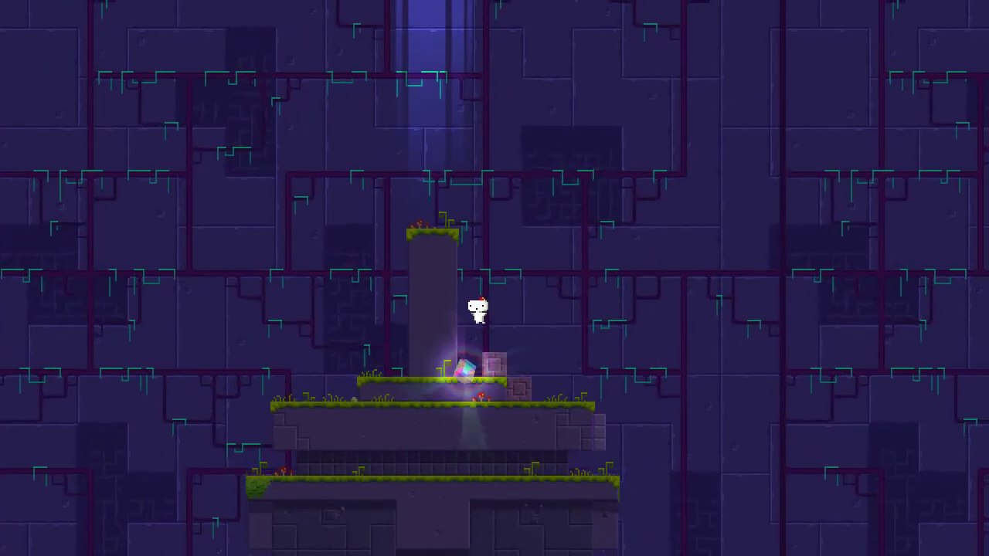
key(space)
key(d)
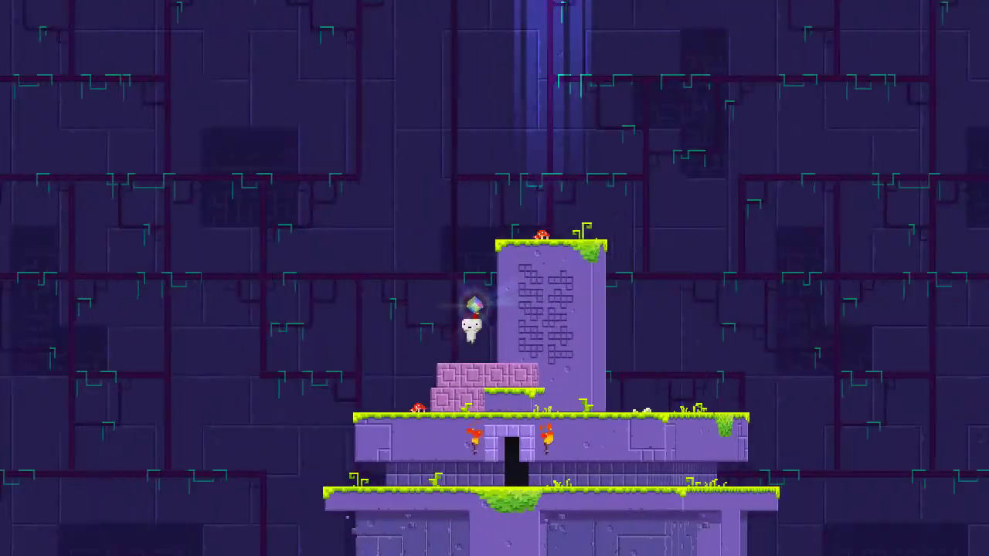